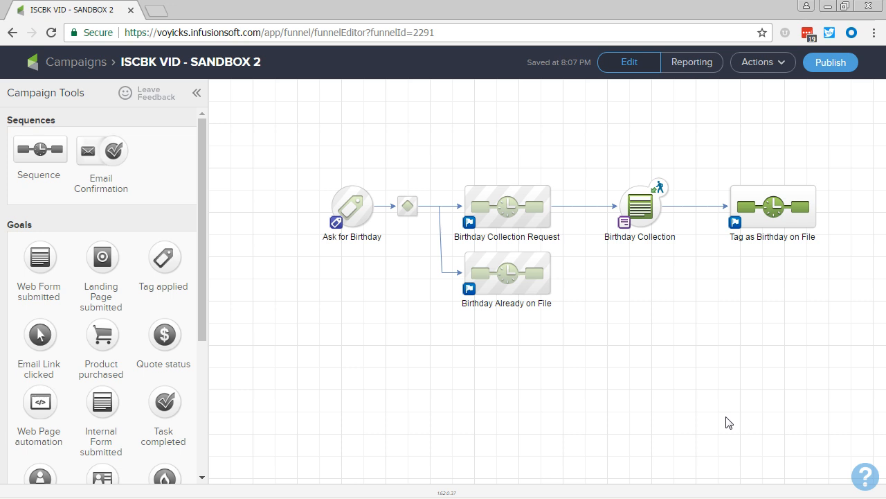
- Add a Tag applied goal named "Schedule Birthday Email" in the empty canvas area below the birthday collection flow
{"action": "left_click_drag", "start_coordinate": [729, 423], "coordinate": [669, 368]}
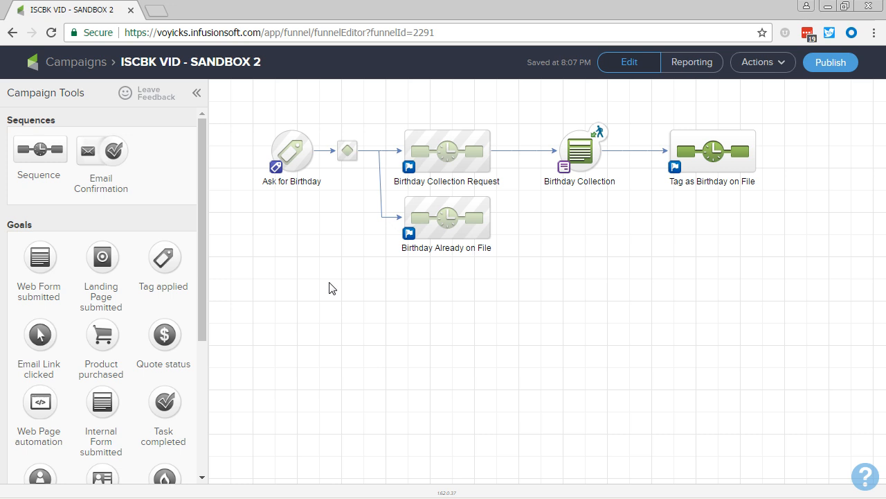
{"action": "left_click_drag", "start_coordinate": [158, 259], "coordinate": [340, 322]}
{"action": "type", "text": "s"}
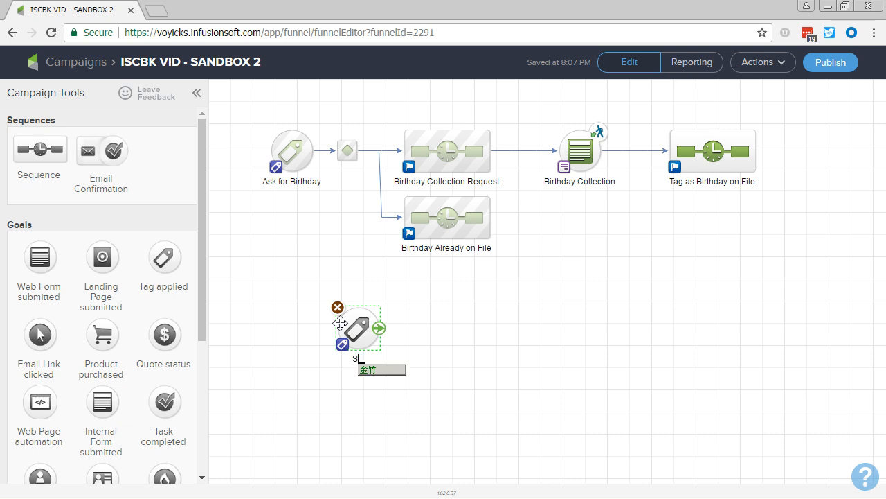
{"action": "key", "text": "ctrl+space"}
{"action": "type", "text": "sc"}
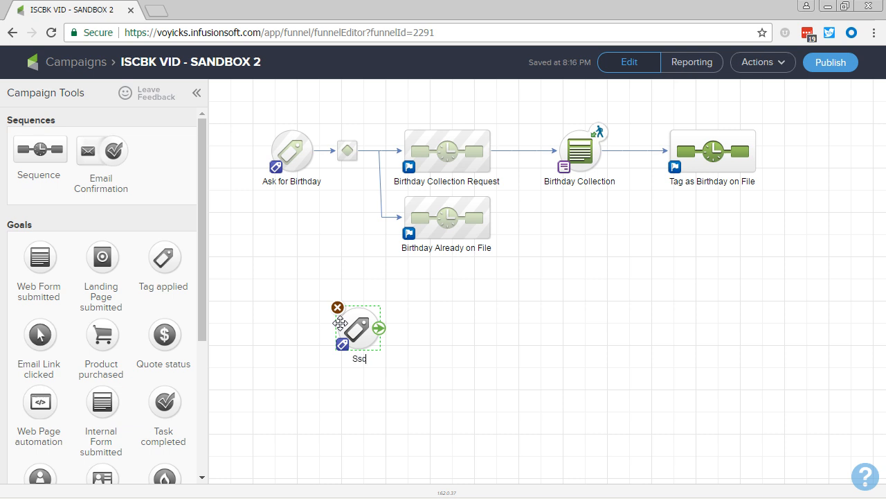
{"action": "key", "text": "BackSpace"}
{"action": "key", "text": "BackSpace"}
{"action": "type", "text": "chedule Birtda"}
{"action": "key", "text": "BackSpace"}
{"action": "key", "text": "BackSpace"}
{"action": "type", "text": "hday Email"}
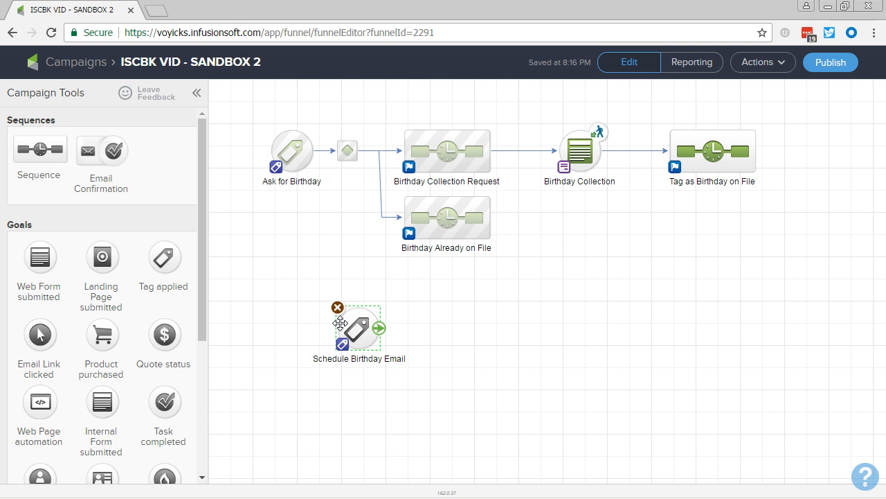
{"action": "left_click", "coordinate": [502, 383]}
- Add a sequence named "Annual Birthday Email" beside the Schedule Birthday Email goal and connect the goal to it
{"action": "left_click_drag", "start_coordinate": [45, 154], "coordinate": [486, 331]}
{"action": "type", "text": "An"}
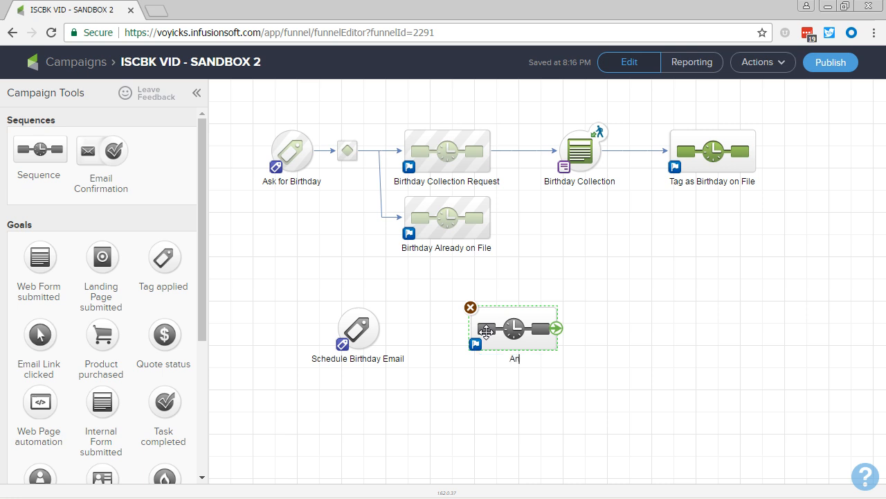
{"action": "type", "text": "nual Birthday Email"}
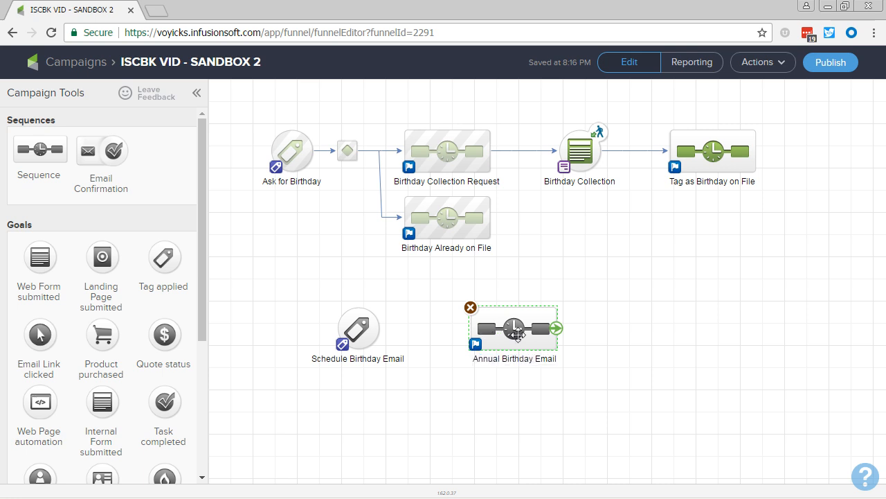
{"action": "left_click_drag", "start_coordinate": [518, 335], "coordinate": [494, 339]}
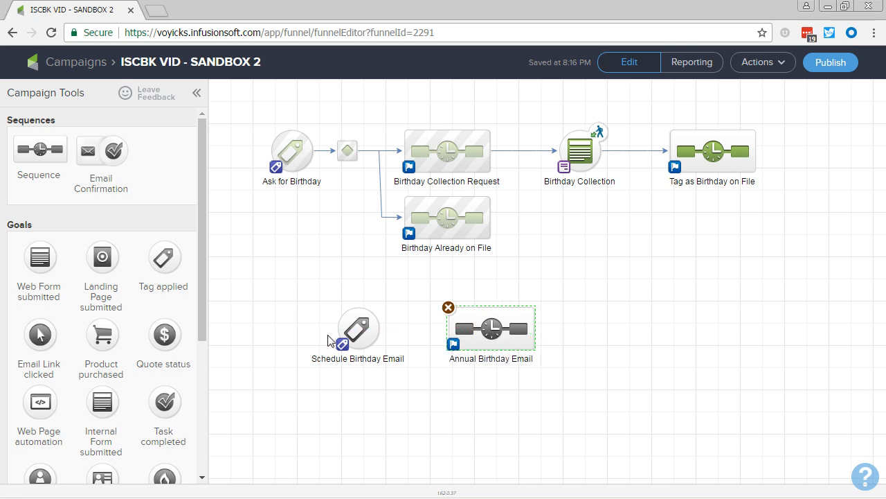
{"action": "left_click_drag", "start_coordinate": [382, 333], "coordinate": [465, 332]}
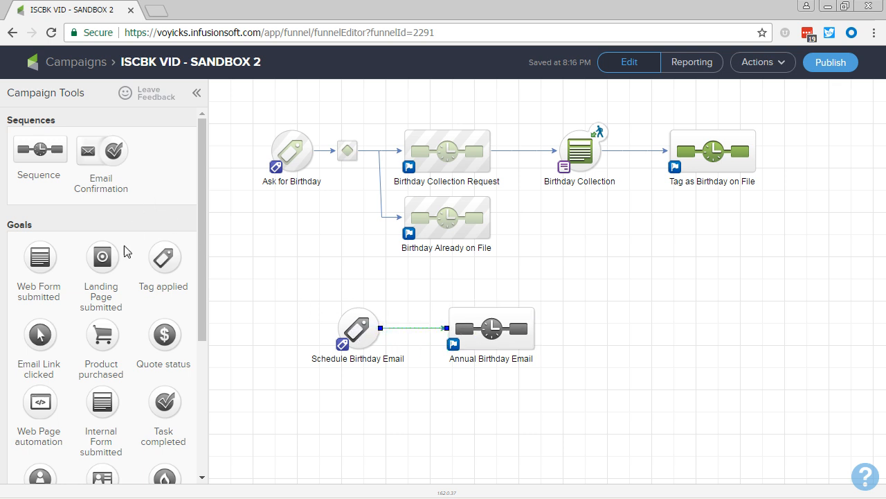
- Add a Tag applied goal named "Re-Schedule Birthday Email" after the Annual Birthday Email sequence and connect the sequence to it
{"action": "left_click_drag", "start_coordinate": [167, 258], "coordinate": [614, 321]}
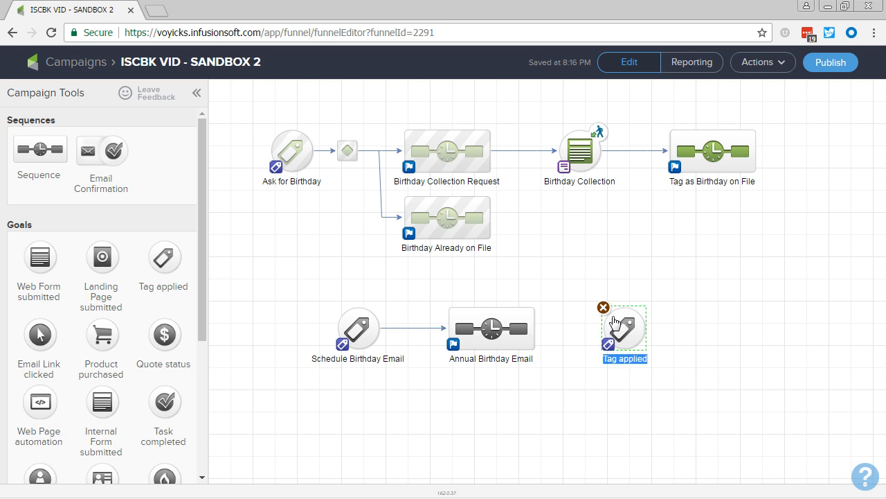
{"action": "type", "text": "Re-"}
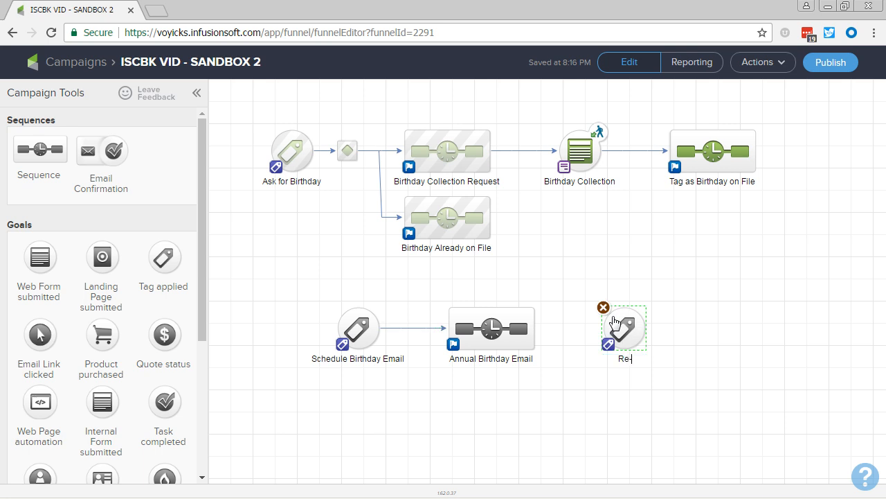
{"action": "type", "text": "Schedule Birthday"}
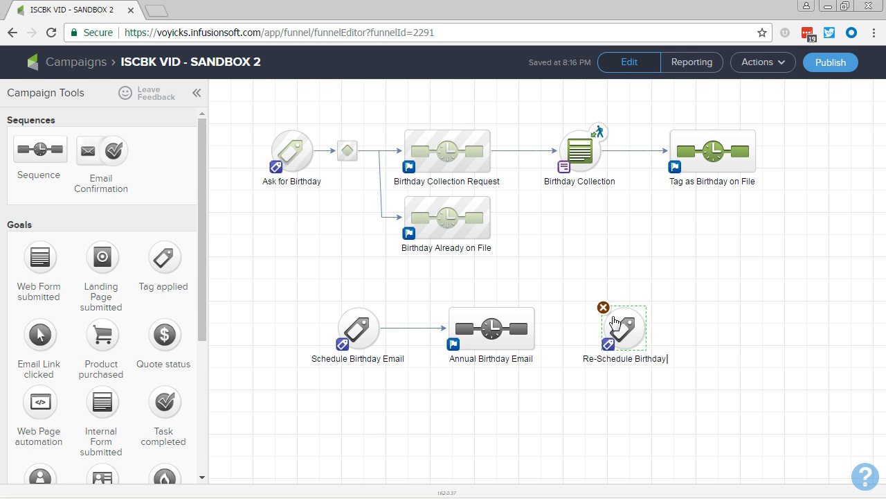
{"action": "type", "text": " Email"}
{"action": "key", "text": "Return"}
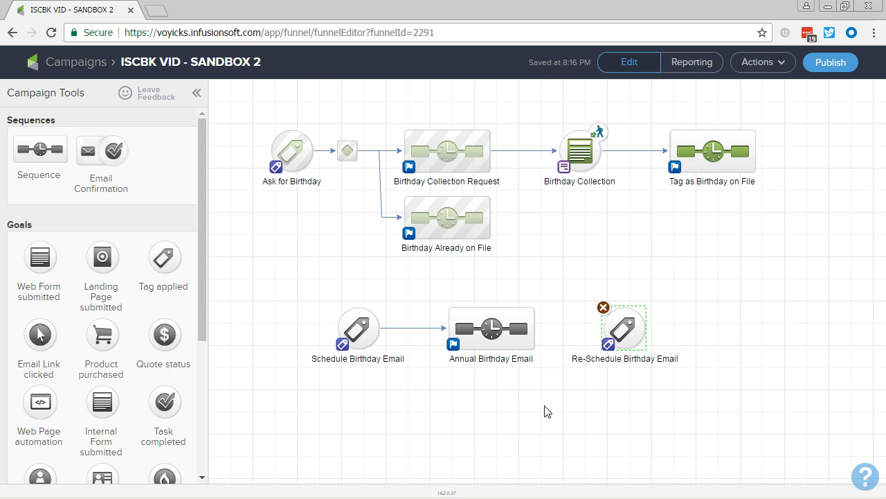
{"action": "left_click", "coordinate": [552, 337]}
{"action": "left_click_drag", "start_coordinate": [534, 331], "coordinate": [615, 333]}
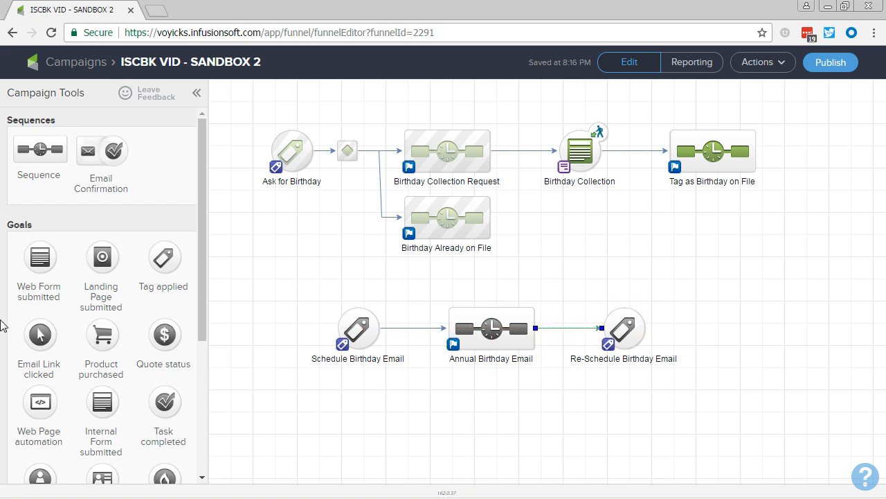
- Add a Note applied goal named "ADMIN - Stop Birthday Emails" below the Re-Schedule goal and connect the Annual Birthday Email sequence to it
{"action": "scroll", "coordinate": [101, 382], "scroll_direction": "down", "scroll_amount": 1}
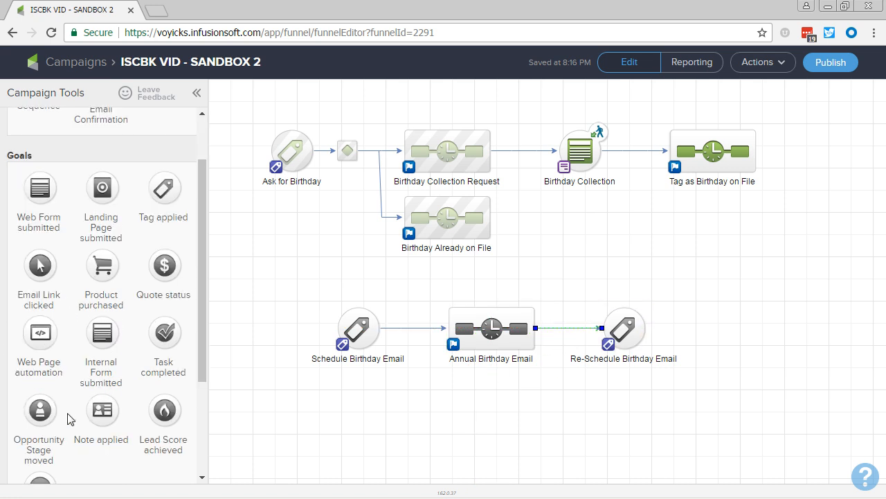
{"action": "left_click_drag", "start_coordinate": [102, 410], "coordinate": [606, 410]}
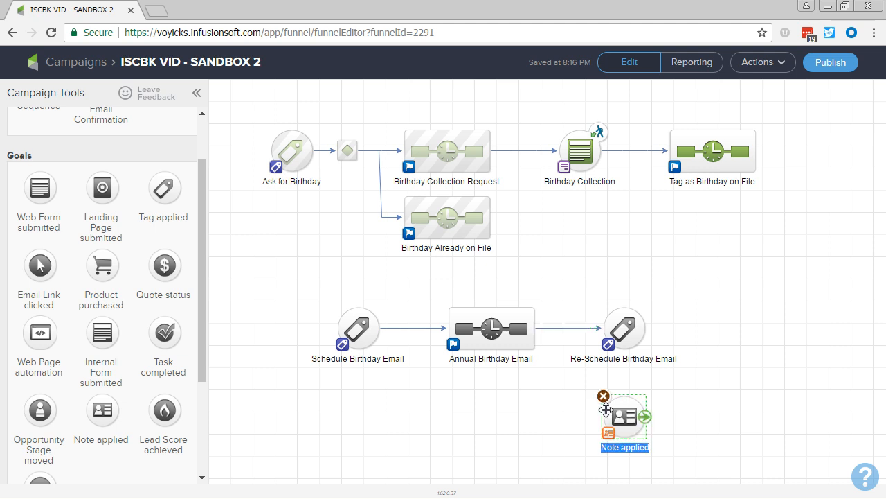
{"action": "type", "text": "ADMI"}
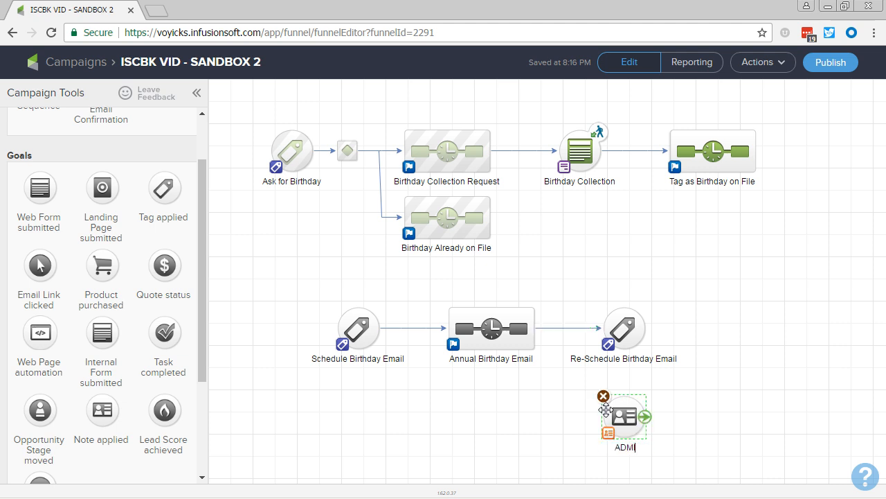
{"action": "type", "text": "N - Stop Birthday Emails"}
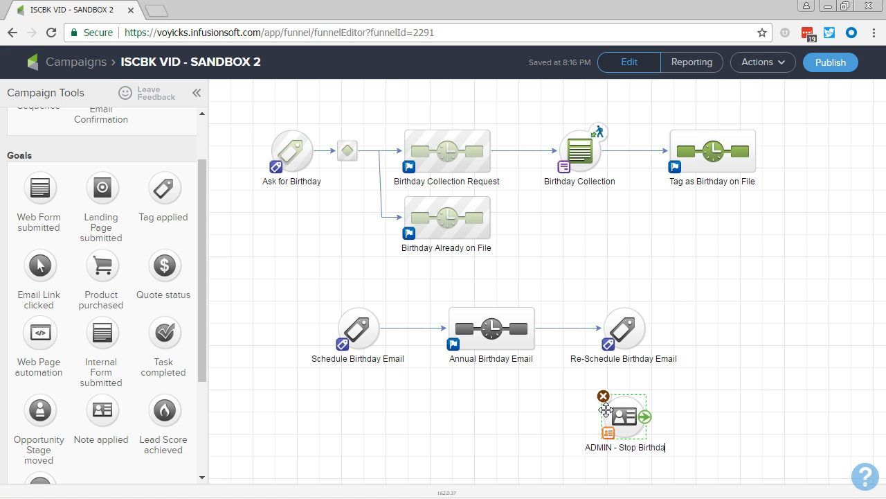
{"action": "left_click", "coordinate": [572, 418]}
{"action": "mouse_move", "coordinate": [530, 331]}
{"action": "left_click_drag", "start_coordinate": [534, 331], "coordinate": [620, 417]}
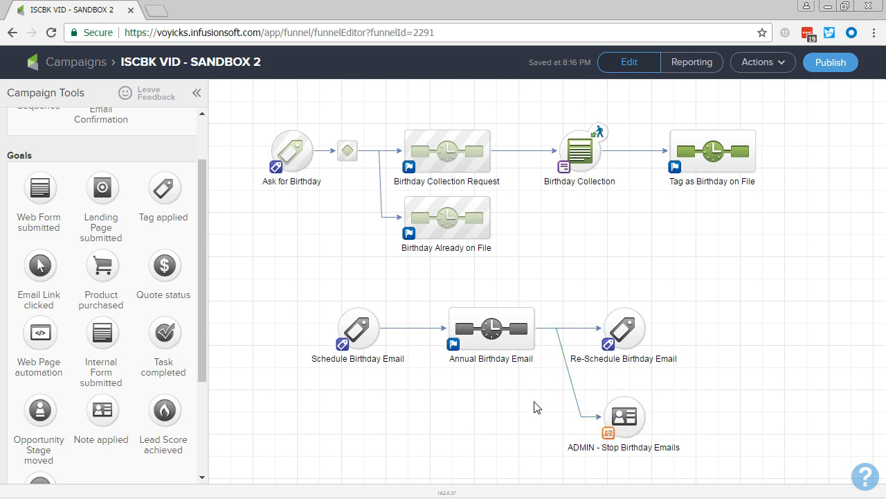
- Configure the Schedule Birthday Email goal to be achieved by the tag "Functional -> Birthday Email Scheduled" and save it
{"action": "mouse_move", "coordinate": [355, 354]}
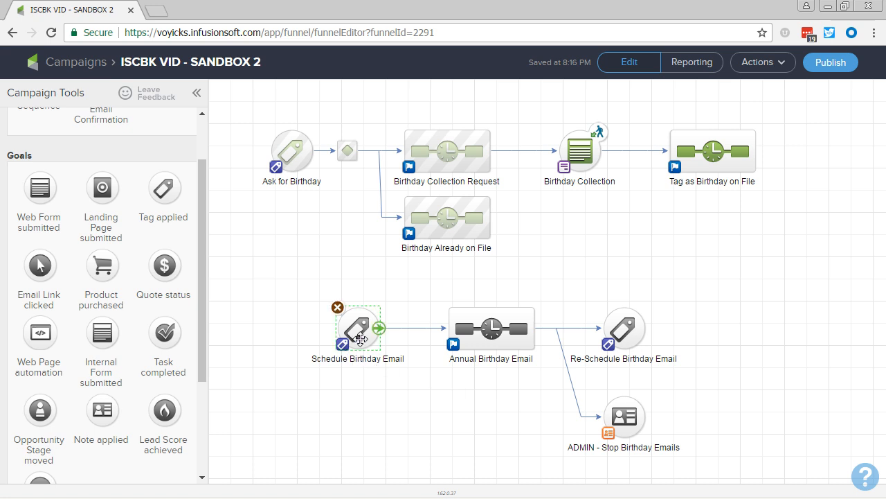
{"action": "double_click", "coordinate": [360, 338]}
{"action": "left_click", "coordinate": [378, 267]}
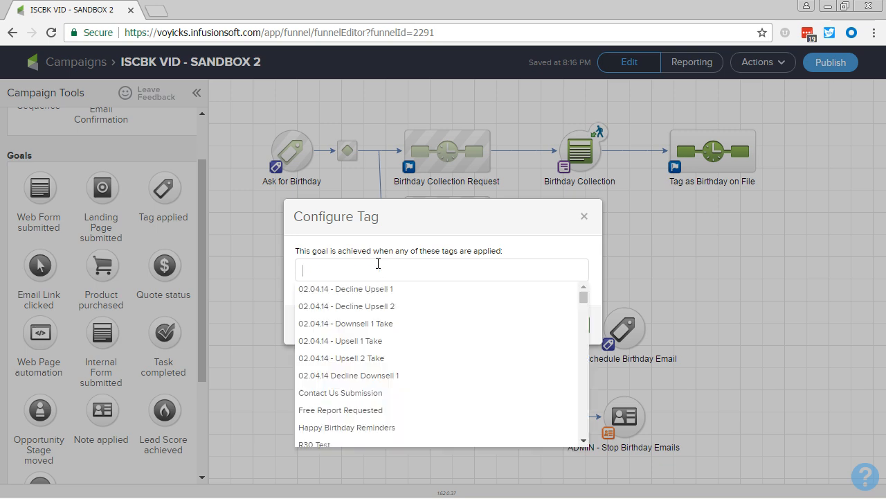
{"action": "type", "text": "birthday"}
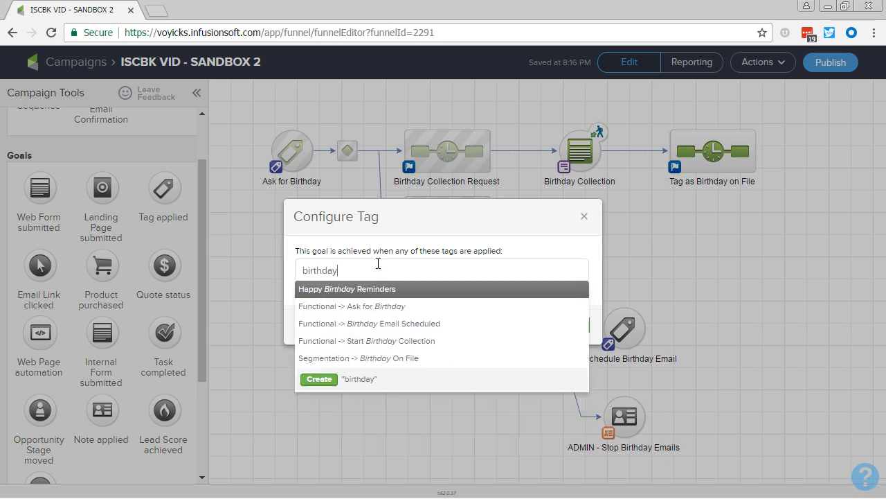
{"action": "left_click", "coordinate": [430, 325]}
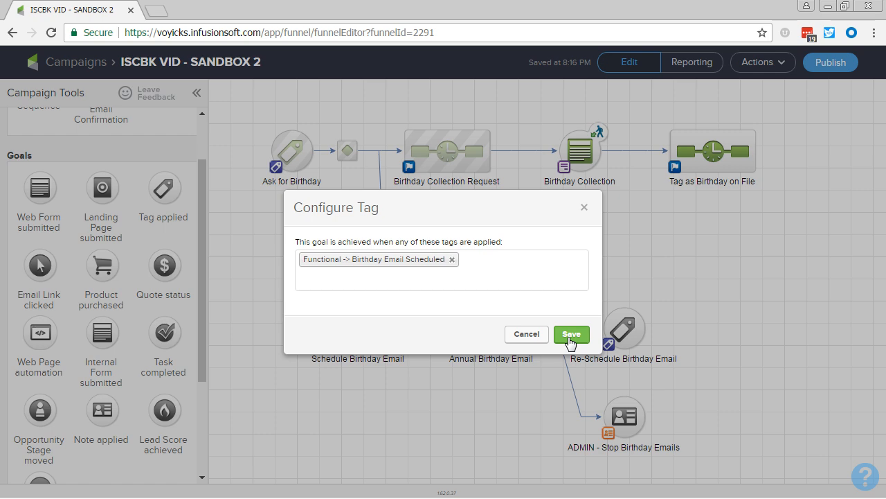
{"action": "left_click", "coordinate": [568, 336]}
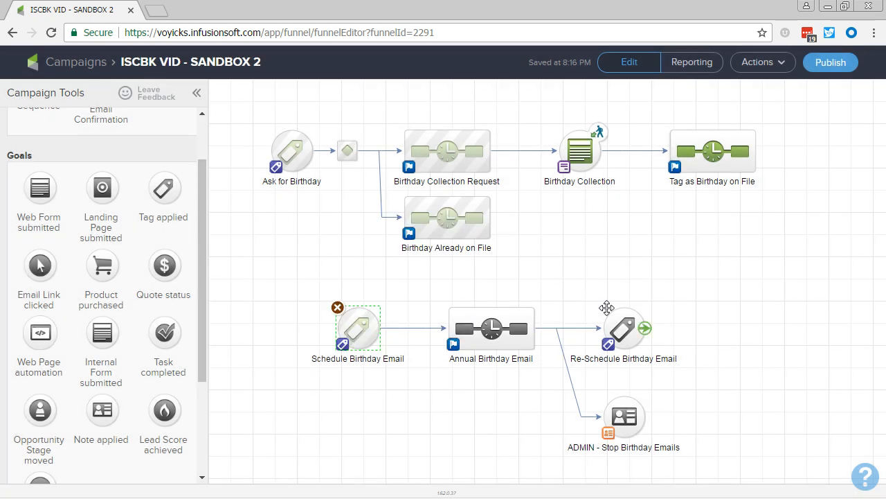
- Configure the Re-Schedule Birthday Email goal with the same "Functional -> Birthday Email Scheduled" tag and save it
{"action": "double_click", "coordinate": [626, 329]}
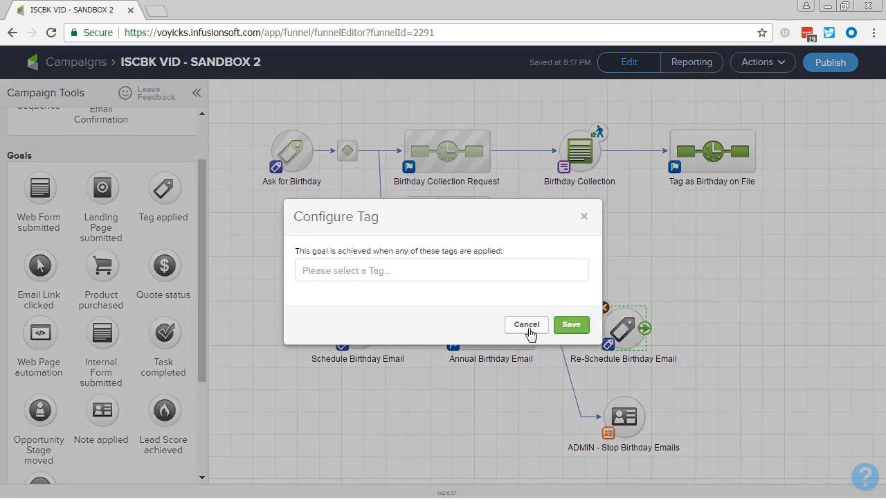
{"action": "left_click", "coordinate": [387, 271]}
{"action": "type", "text": "birthday"}
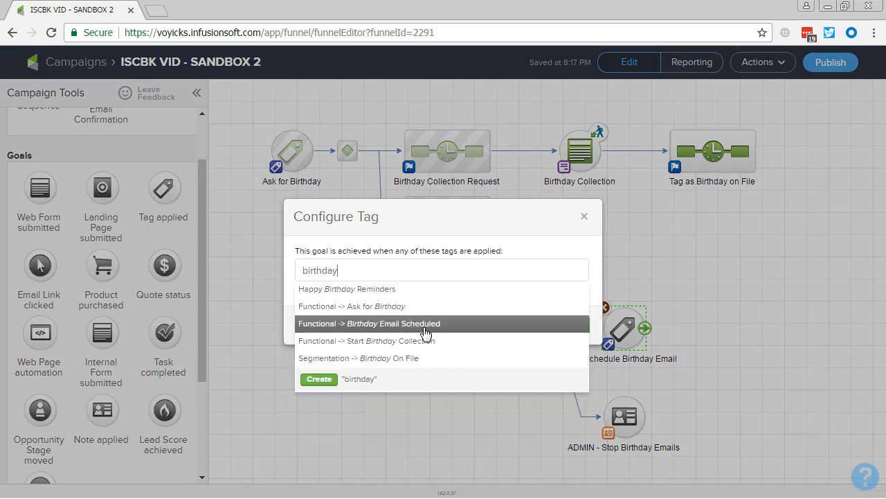
{"action": "left_click", "coordinate": [425, 328]}
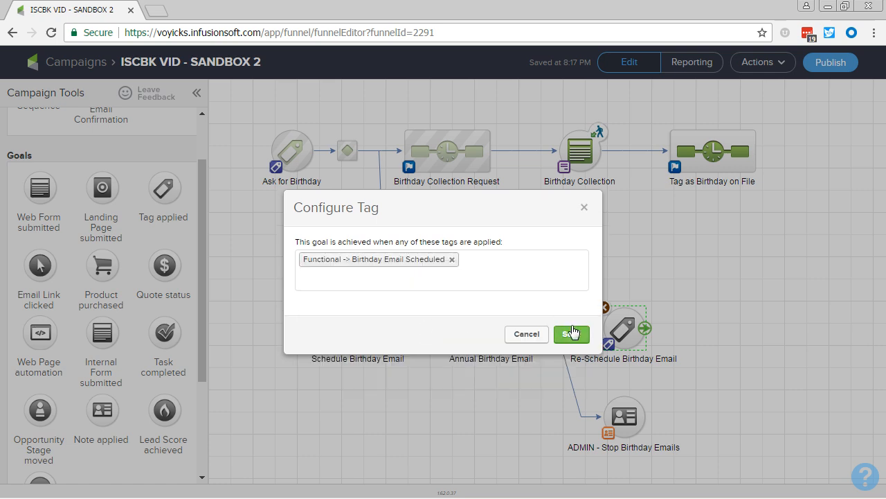
{"action": "left_click", "coordinate": [572, 334]}
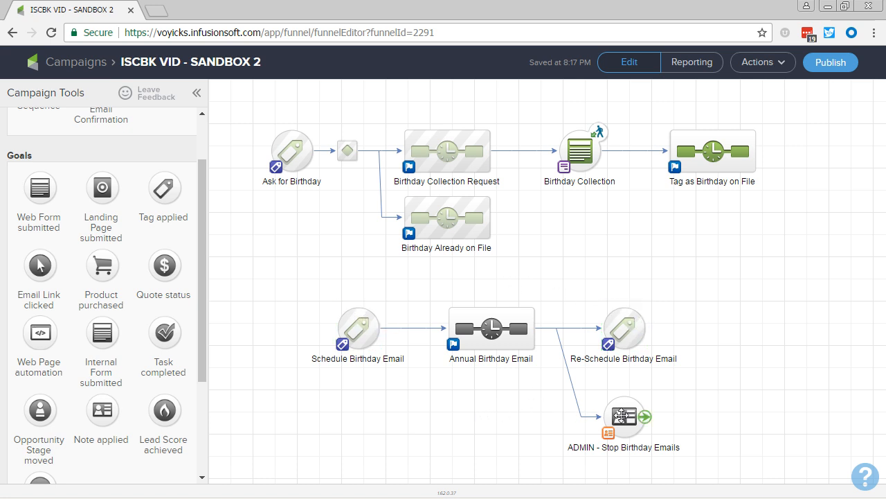
- Configure the ADMIN note as action type UPDATE, title "Stopped Birthday Emails", description "Manually stopped the birthday emails.", and mark it Ready
{"action": "double_click", "coordinate": [621, 416]}
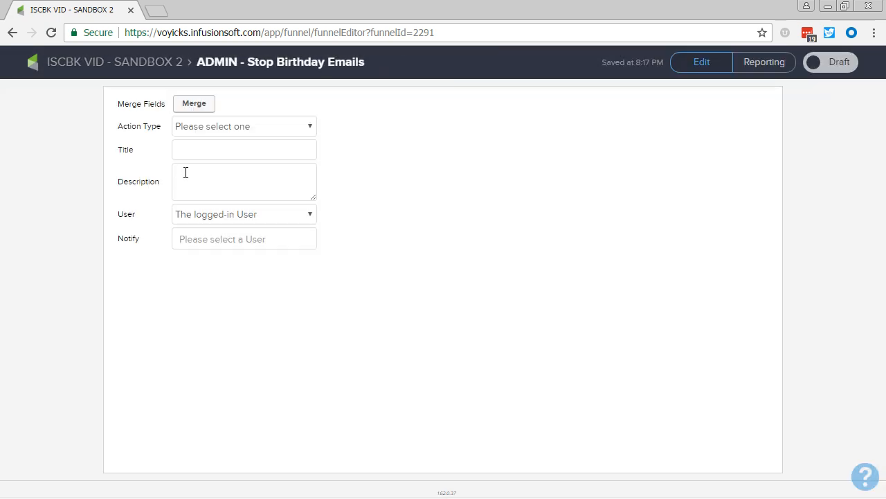
{"action": "left_click", "coordinate": [205, 130]}
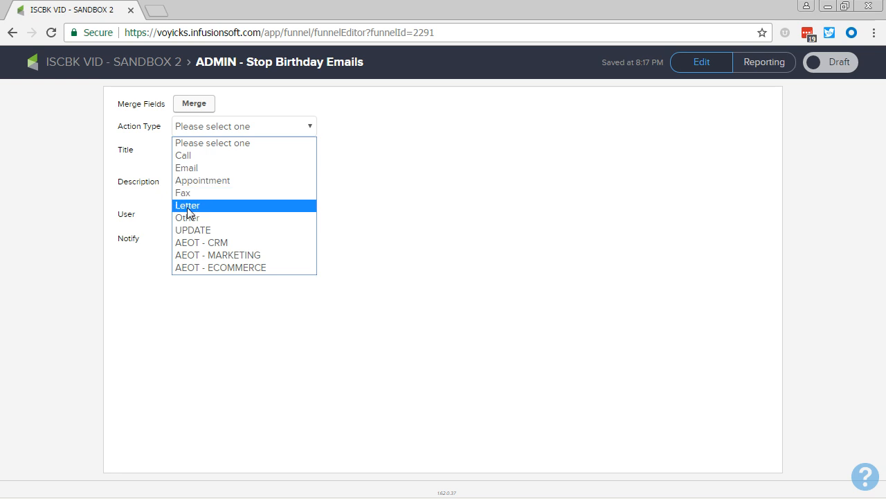
{"action": "left_click", "coordinate": [189, 227]}
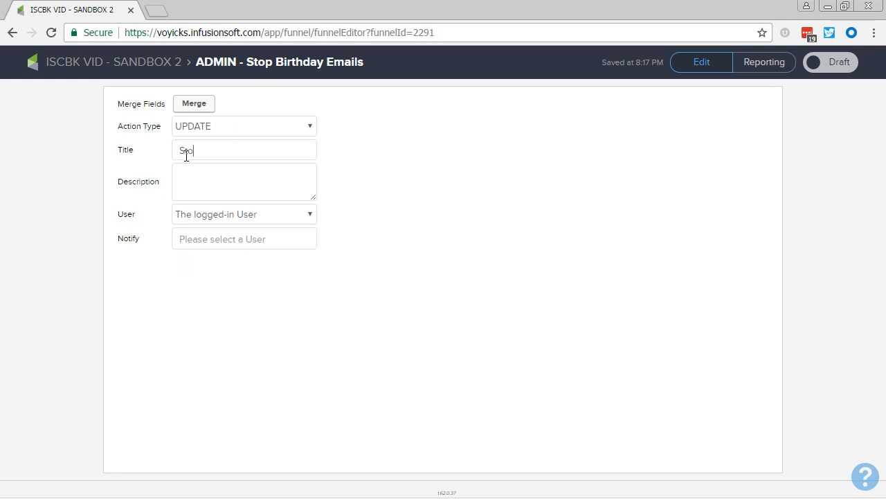
{"action": "left_click", "coordinate": [186, 156]}
{"action": "type", "text": "Stopped Birthday Emails"}
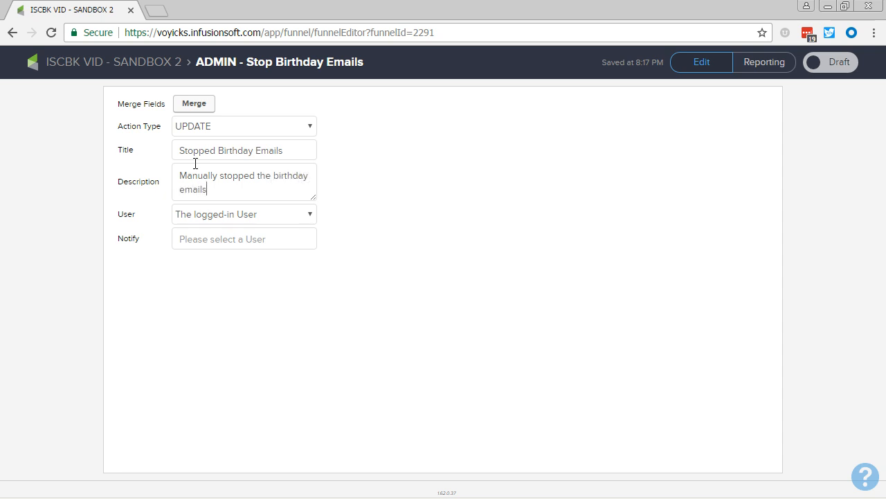
{"action": "left_click", "coordinate": [842, 64]}
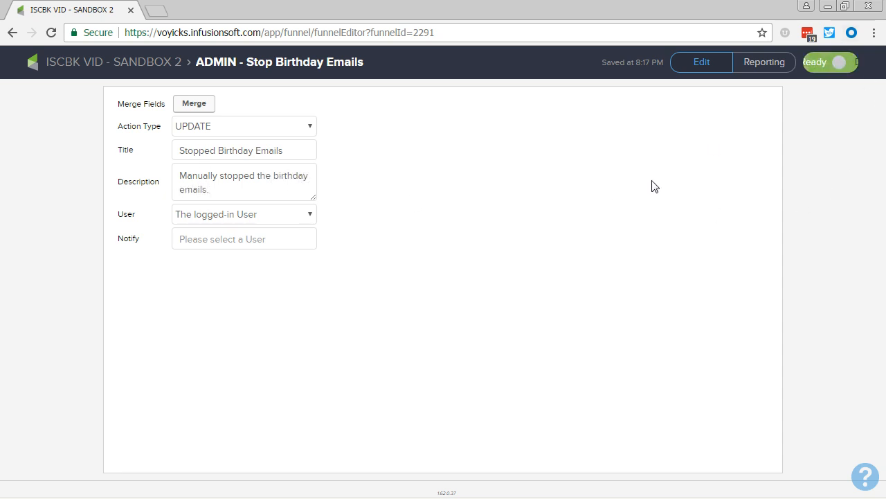
{"action": "left_click", "coordinate": [82, 64]}
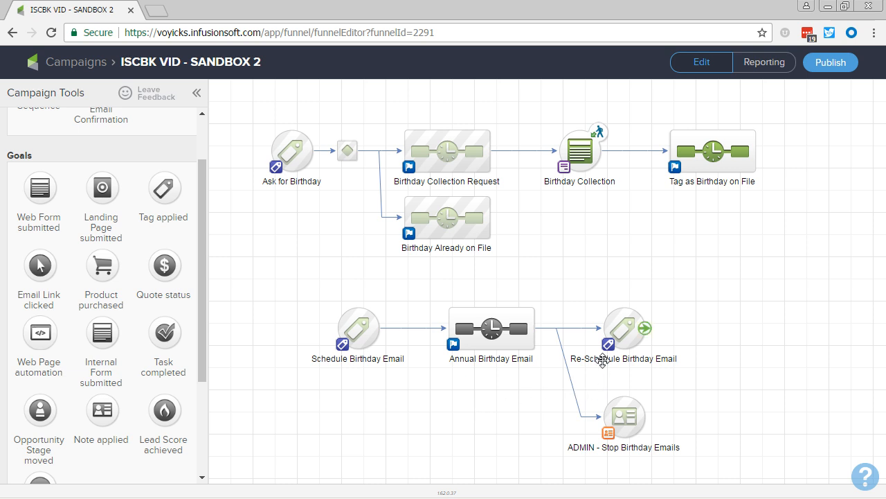
- Set the Re-Schedule Birthday Email goal to be achievable by Any Contact and save it
{"action": "double_click", "coordinate": [607, 350]}
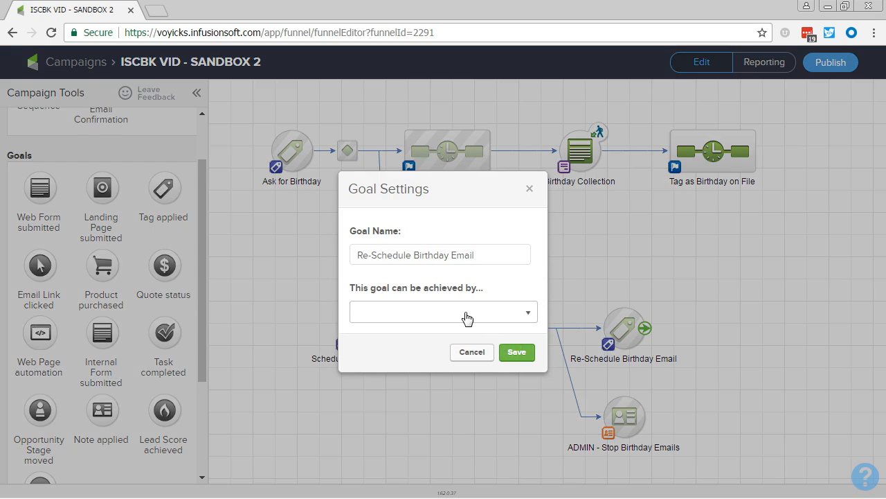
{"action": "left_click", "coordinate": [467, 315]}
{"action": "left_click", "coordinate": [429, 352]}
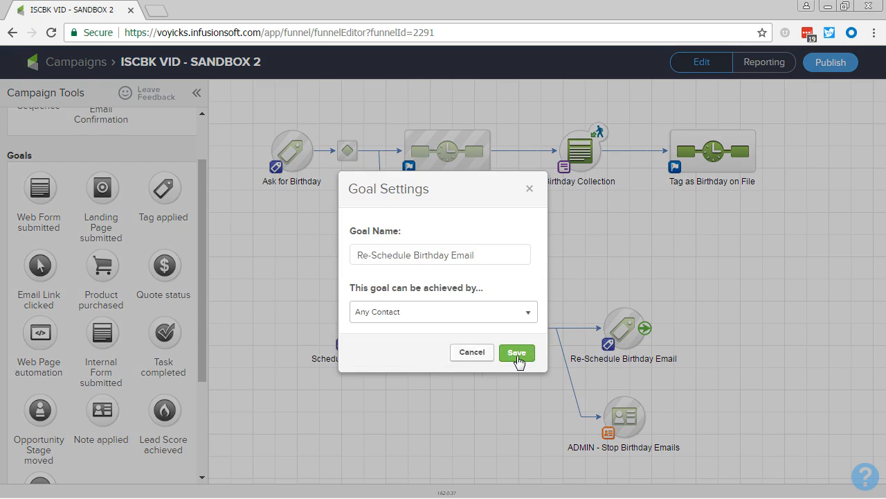
{"action": "left_click", "coordinate": [518, 356]}
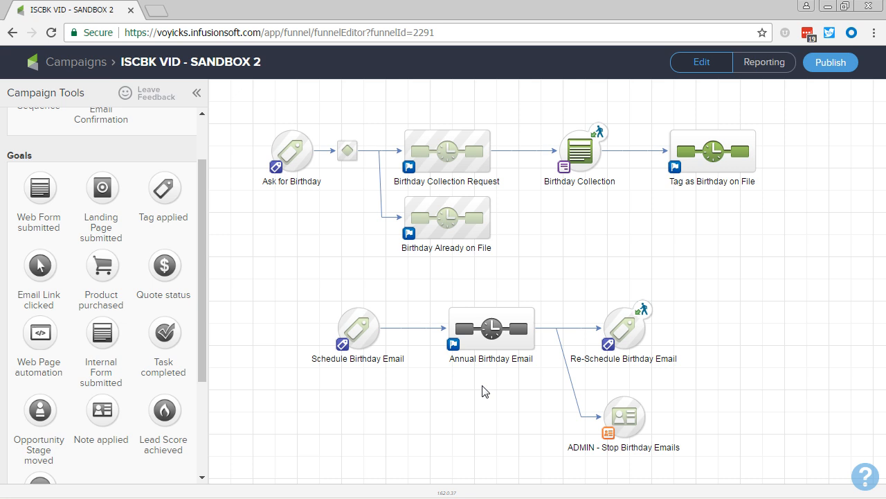
- In the Annual Birthday Email sequence, chain a field timer, a tag step and an email named "Annual Birthday Email" after Start
{"action": "double_click", "coordinate": [475, 327]}
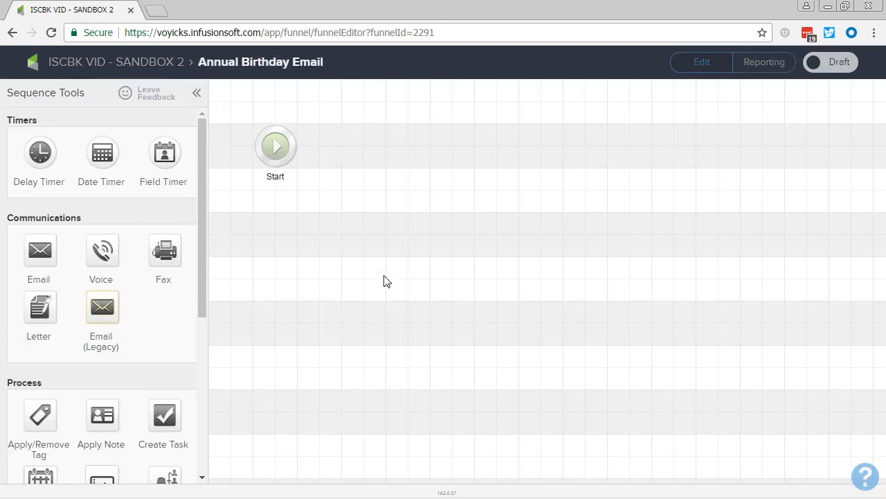
{"action": "left_click_drag", "start_coordinate": [164, 154], "coordinate": [364, 143]}
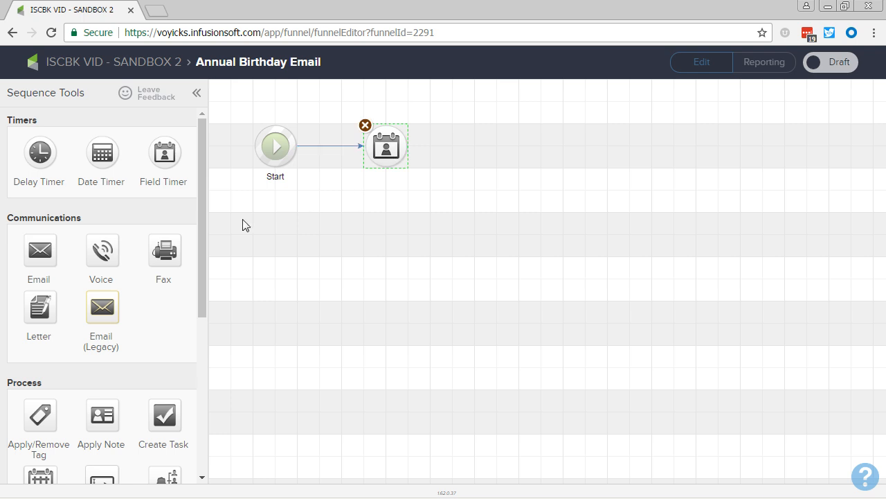
{"action": "left_click_drag", "start_coordinate": [41, 414], "coordinate": [470, 151]}
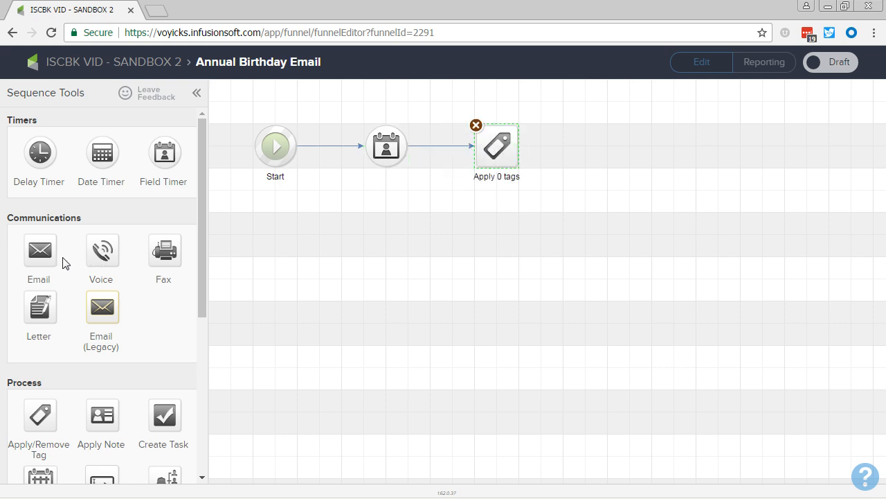
{"action": "left_click_drag", "start_coordinate": [45, 253], "coordinate": [593, 137]}
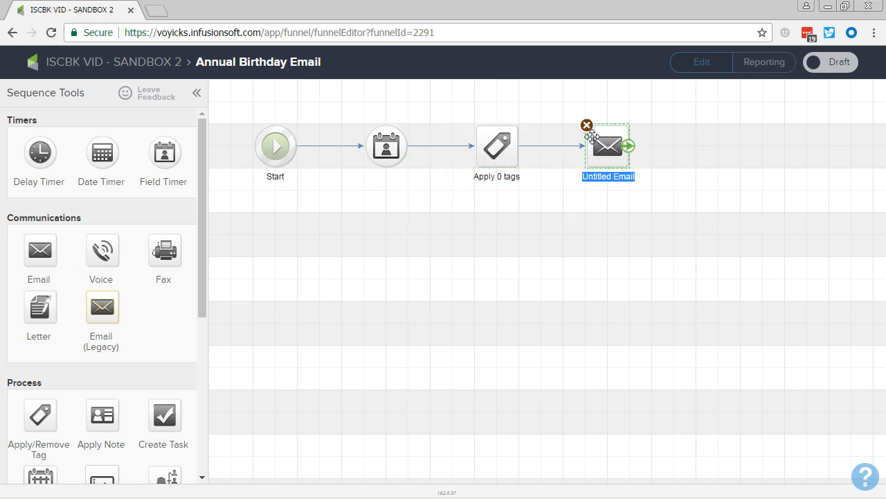
{"action": "type", "text": "Annual Bir"}
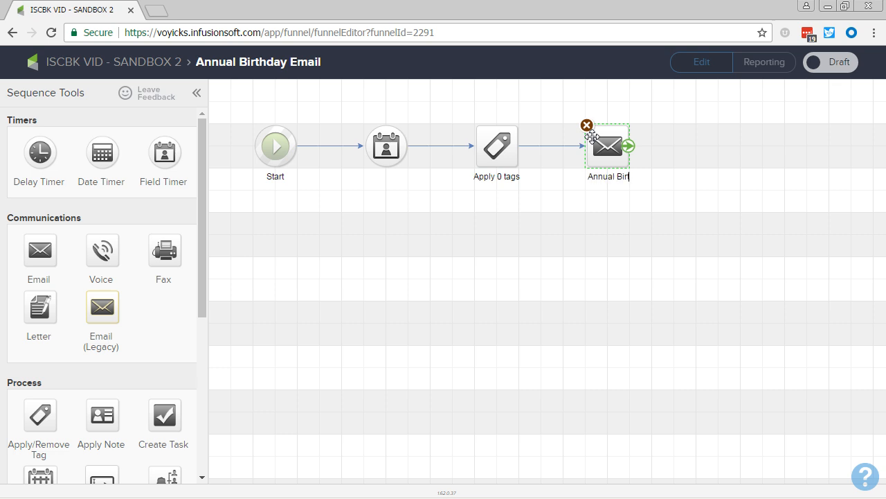
{"action": "type", "text": "thday Email"}
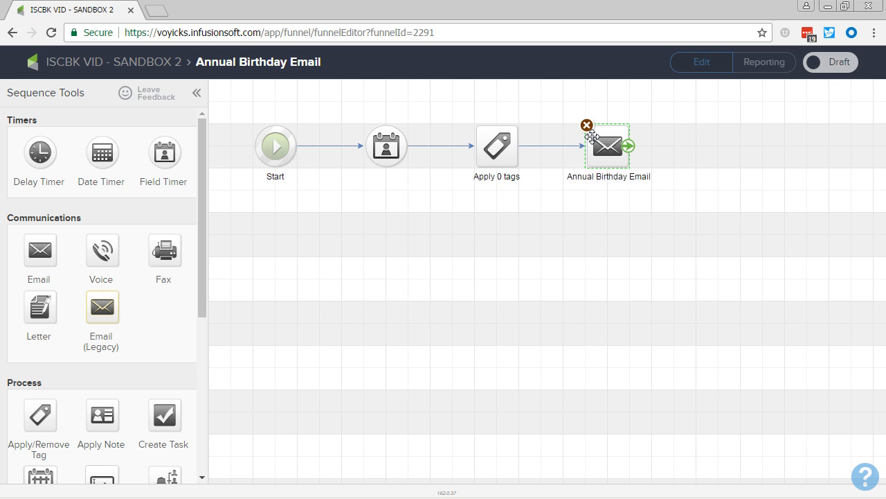
{"action": "left_click", "coordinate": [496, 265]}
- Add a second field timer after the Annual Birthday Email, followed by another Apply/Remove Tag step
{"action": "left_click_drag", "start_coordinate": [165, 161], "coordinate": [719, 146]}
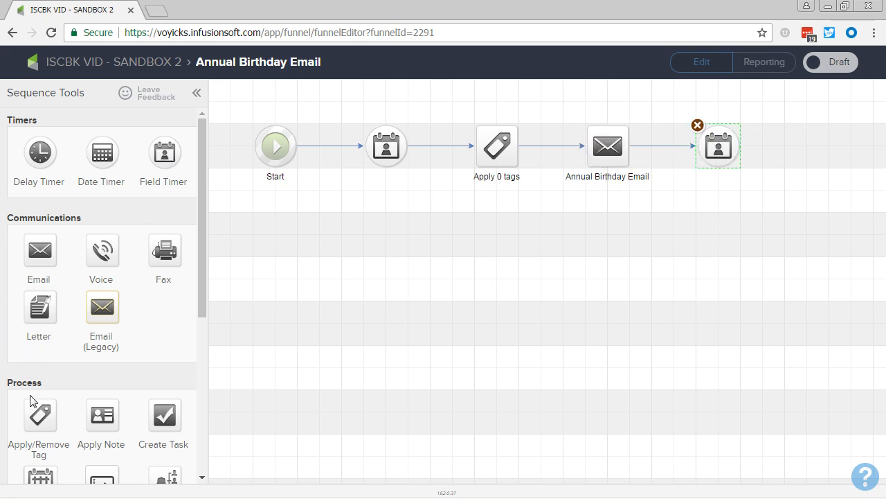
{"action": "left_click_drag", "start_coordinate": [40, 414], "coordinate": [721, 230]}
{"action": "left_click", "coordinate": [676, 264]}
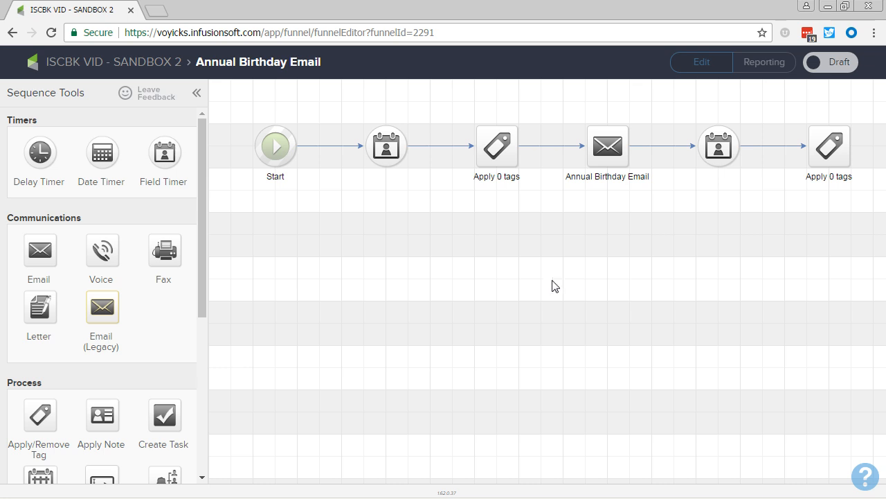
- Configure the first field timer with No Delay, keeping the next Birthday at 8:00 AM, using the contact's time zone, and save it
{"action": "left_click", "coordinate": [384, 159]}
{"action": "double_click", "coordinate": [384, 159]}
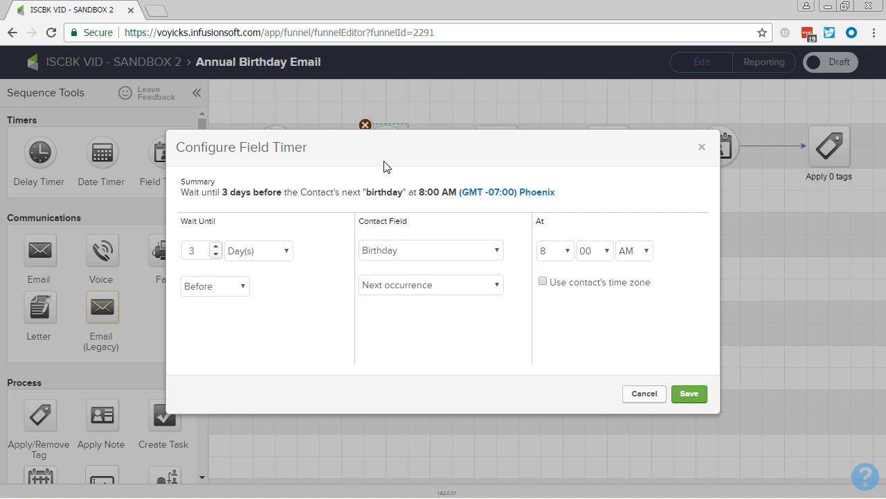
{"action": "left_click", "coordinate": [237, 256]}
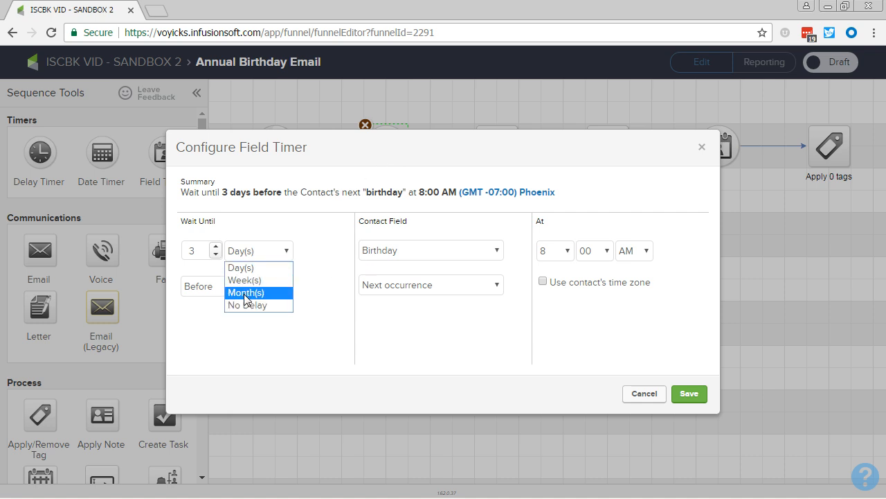
{"action": "left_click", "coordinate": [238, 303]}
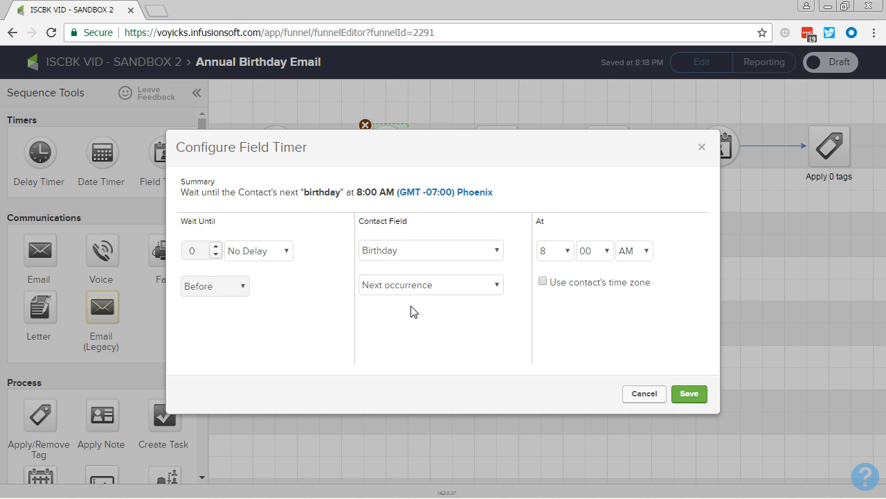
{"action": "left_click", "coordinate": [543, 281]}
{"action": "left_click", "coordinate": [688, 394]}
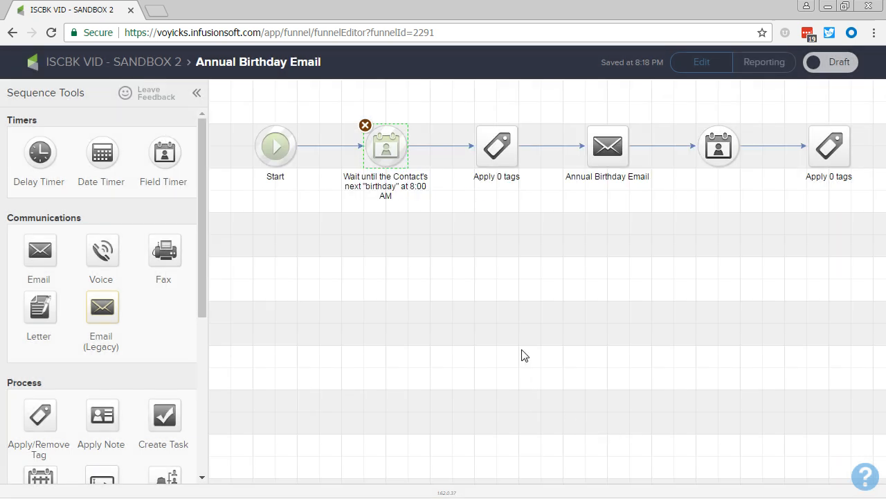
- Configure the first tag step to remove the tag "Functional -> Birthday Email Scheduled" and save it
{"action": "double_click", "coordinate": [487, 160]}
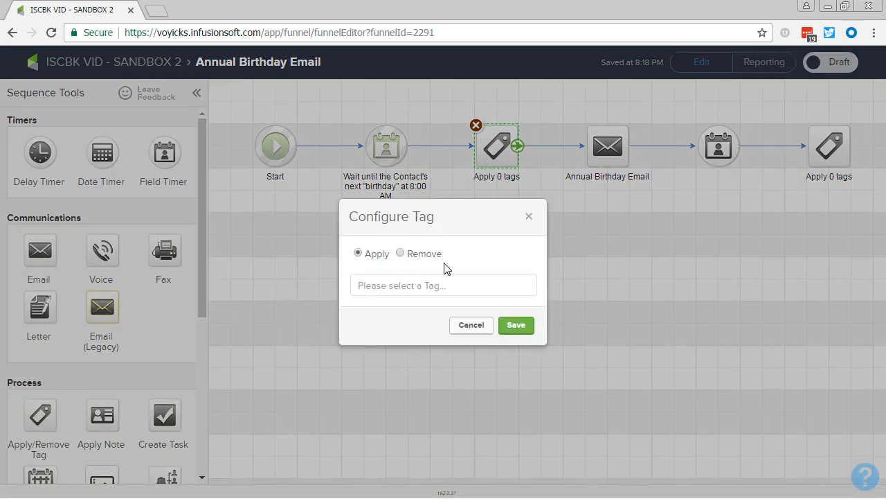
{"action": "left_click", "coordinate": [401, 253]}
{"action": "left_click", "coordinate": [409, 283]}
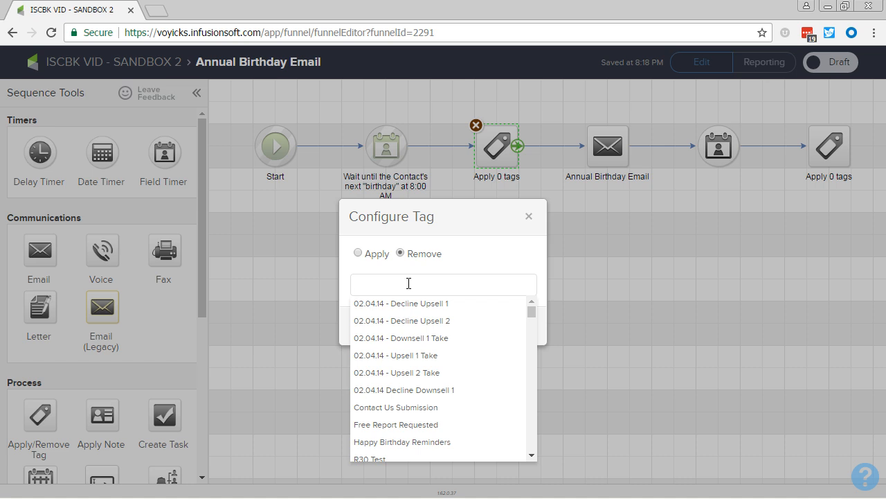
{"action": "type", "text": "schedule"}
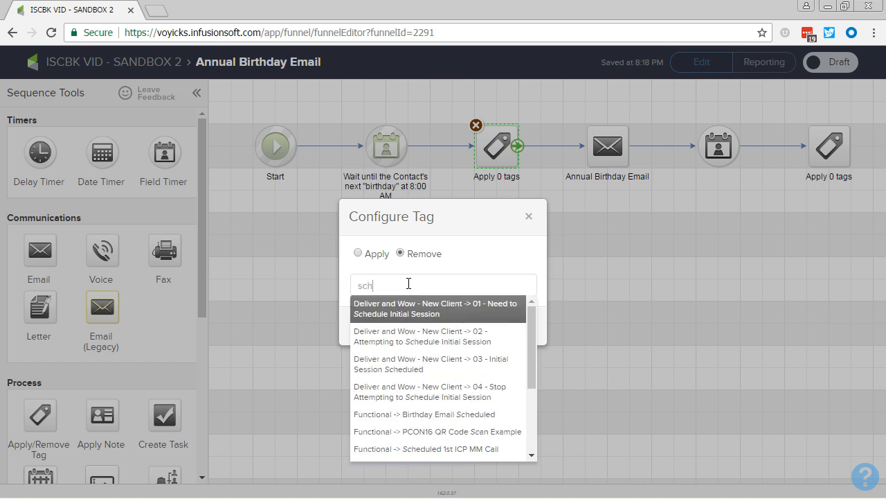
{"action": "left_click", "coordinate": [397, 416]}
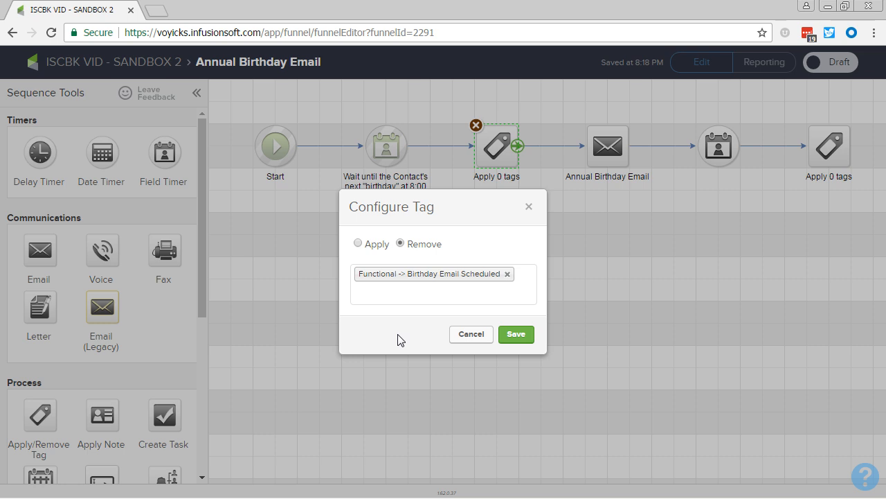
{"action": "left_click", "coordinate": [512, 336]}
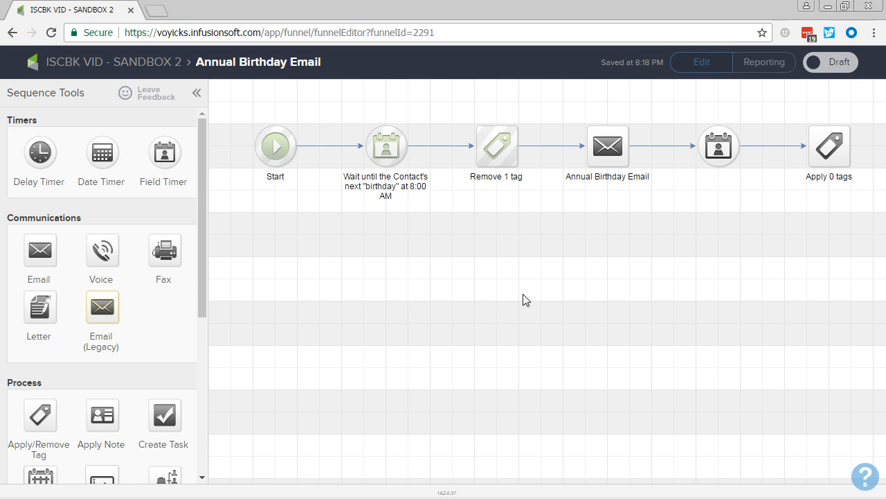
- Open the Annual Birthday Email for editing and create it as a blank email
{"action": "double_click", "coordinate": [610, 145]}
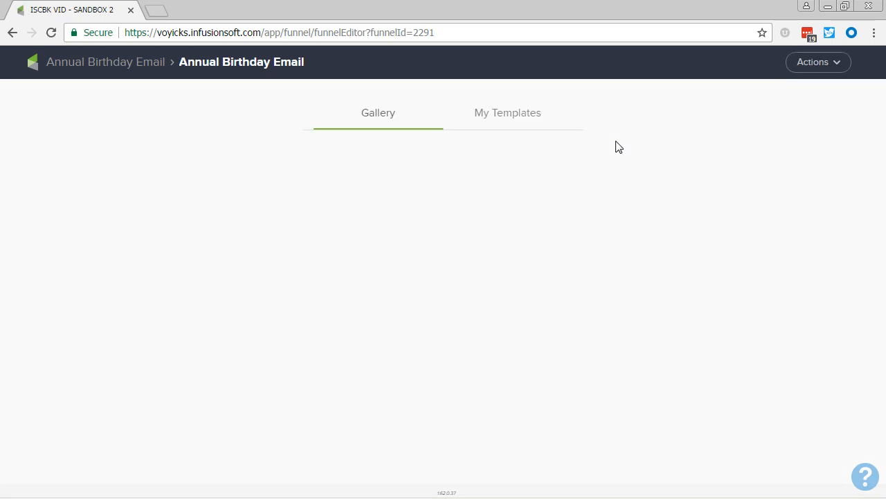
{"action": "left_click", "coordinate": [814, 64]}
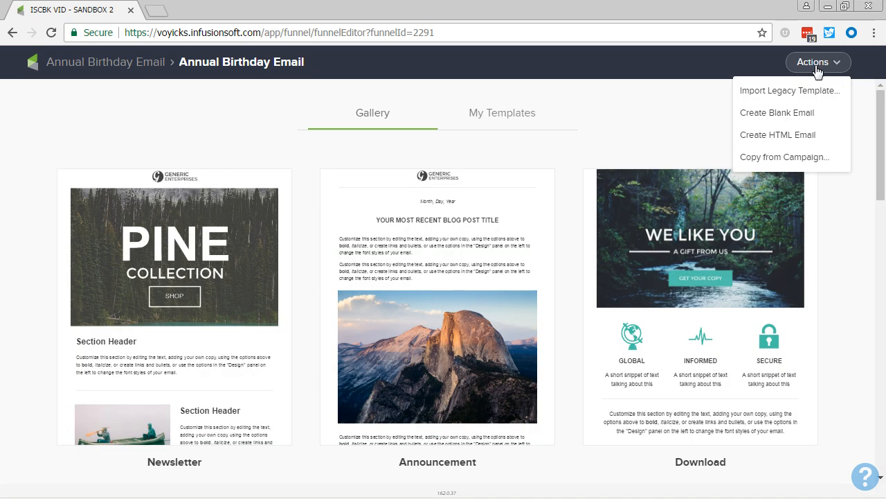
{"action": "left_click", "coordinate": [801, 114]}
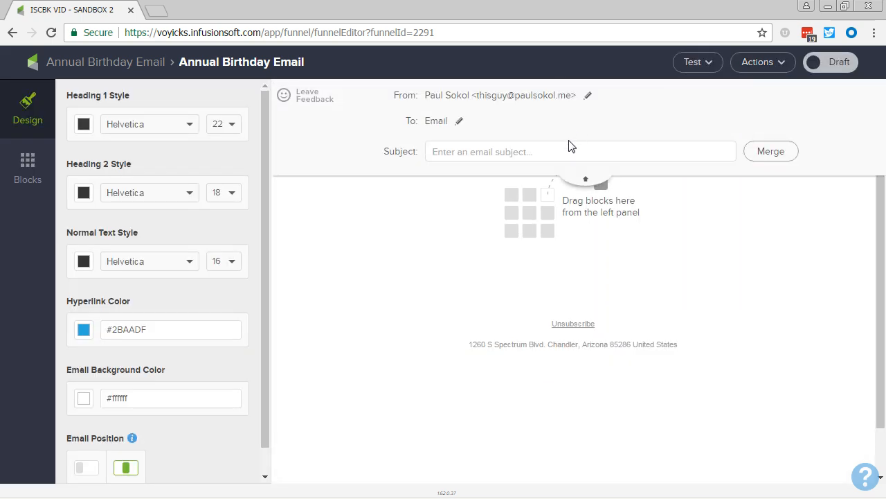
- Set the email subject to "Happy Birthday to you ~Contact.FirstName~!" using the contact's first name merge field
{"action": "left_click", "coordinate": [553, 151]}
{"action": "type", "text": "Happy Birthday to you"}
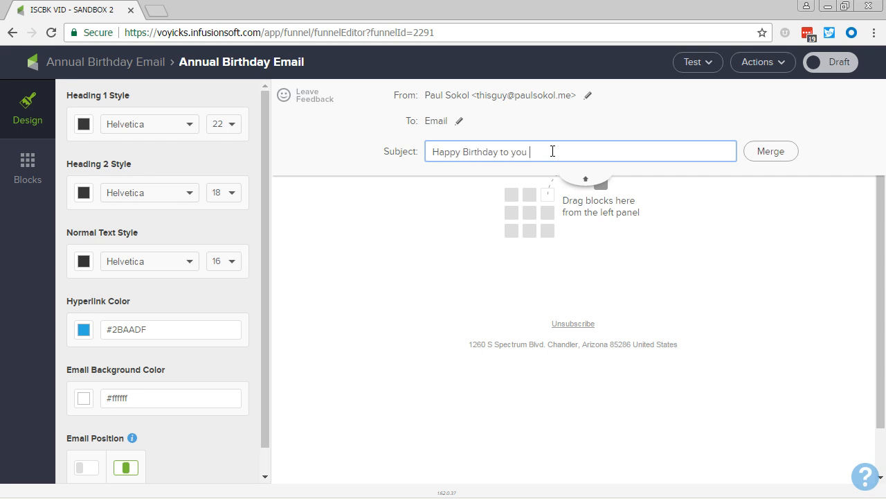
{"action": "left_click", "coordinate": [759, 151]}
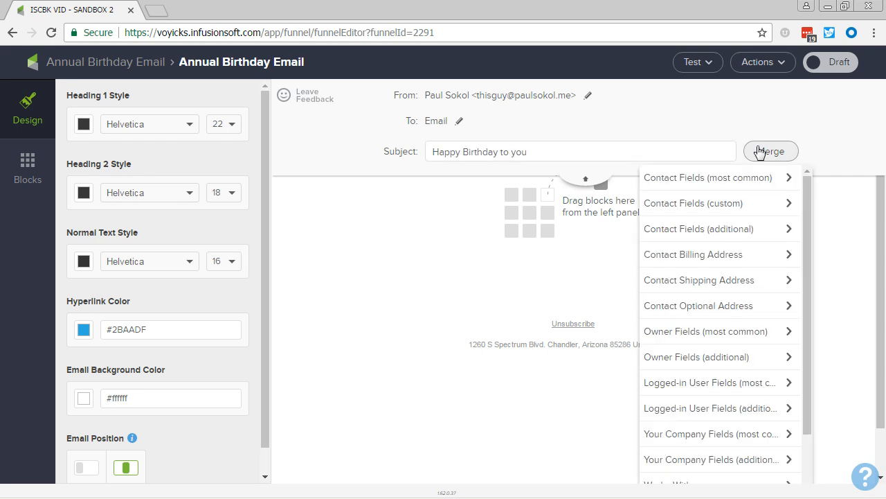
{"action": "left_click", "coordinate": [745, 174]}
{"action": "left_click", "coordinate": [727, 200]}
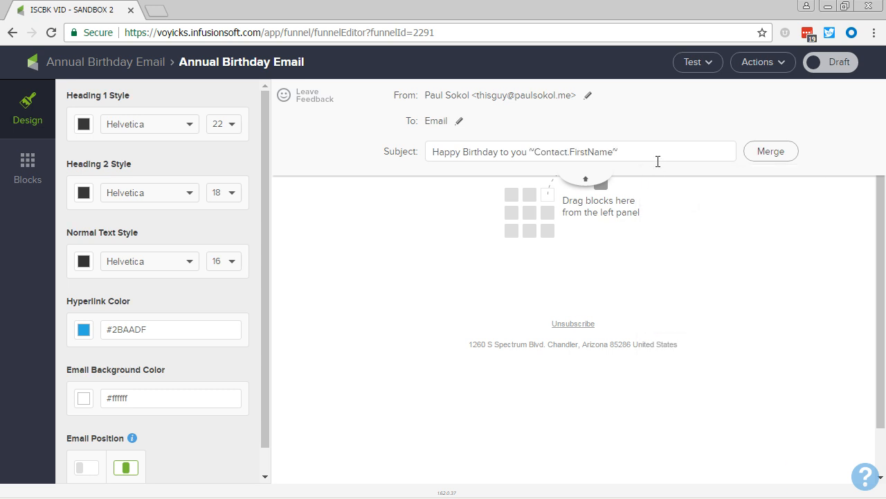
{"action": "type", "text": "!"}
- Add a text block to the email body and replace its placeholder text with "Yay!" followed by blank lines
{"action": "left_click", "coordinate": [34, 163]}
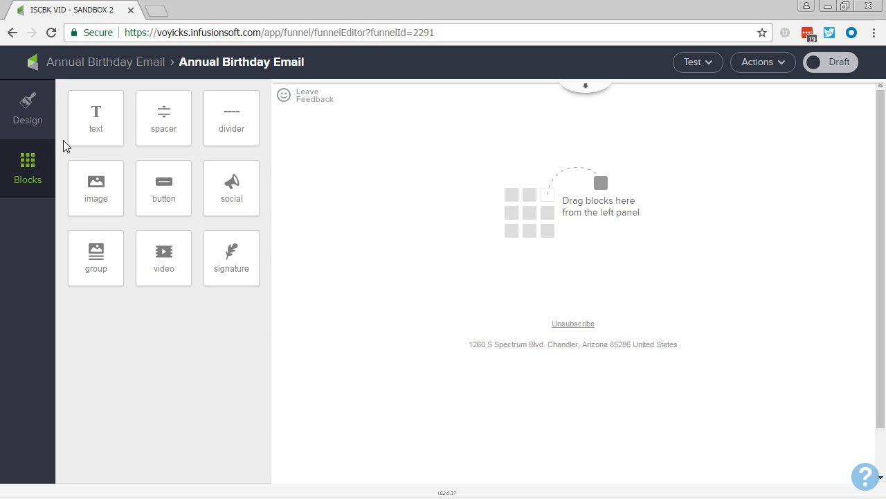
{"action": "left_click_drag", "start_coordinate": [95, 117], "coordinate": [545, 147]}
{"action": "triple_click", "coordinate": [545, 146]}
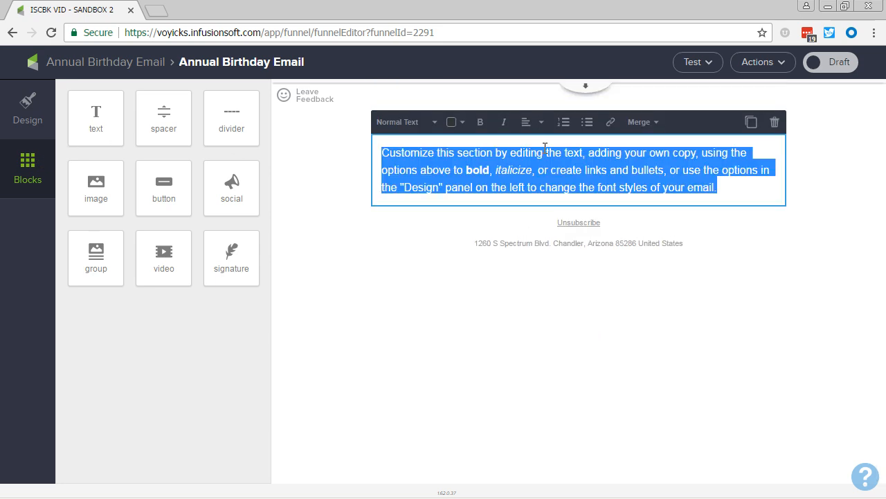
{"action": "type", "text": "Yay!"}
{"action": "key", "text": "Return"}
{"action": "key", "text": "Return"}
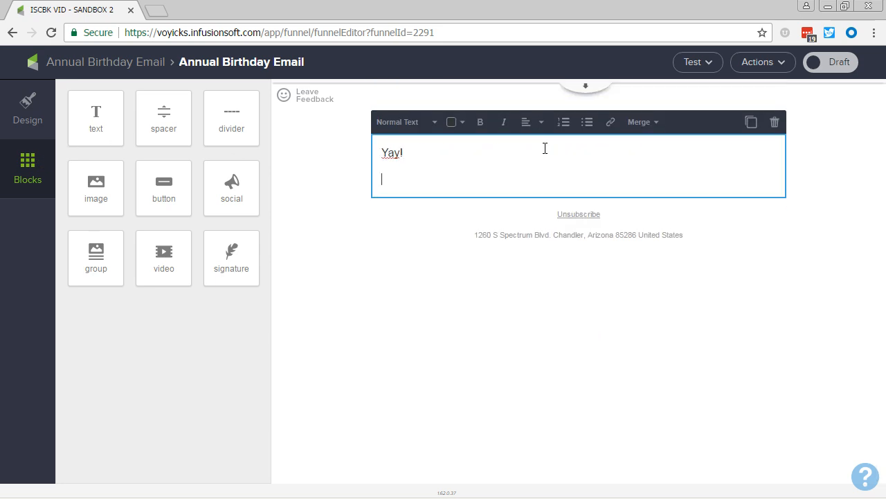
- Write the lines "Another year behind you." and "Happy birthday my friend :)" below "Yay!" in the text block
{"action": "type", "text": "Another"}
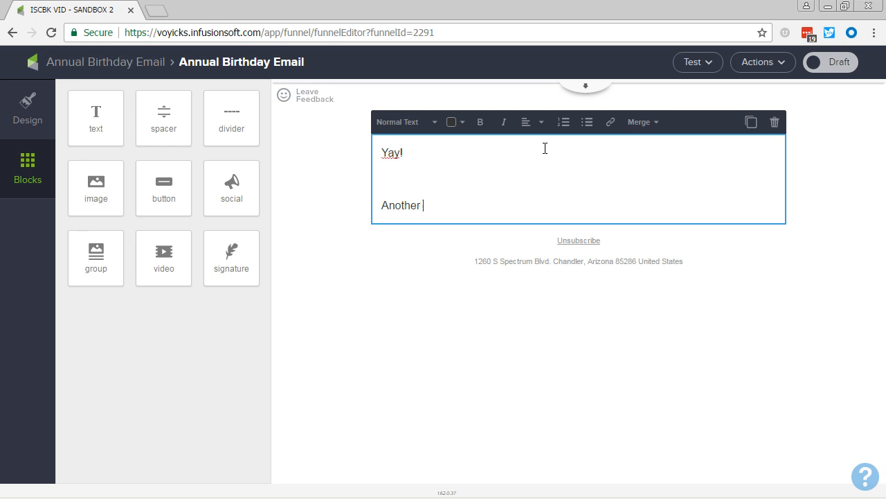
{"action": "type", "text": " year behind ou"}
{"action": "key", "text": "BackSpace"}
{"action": "key", "text": "BackSpace"}
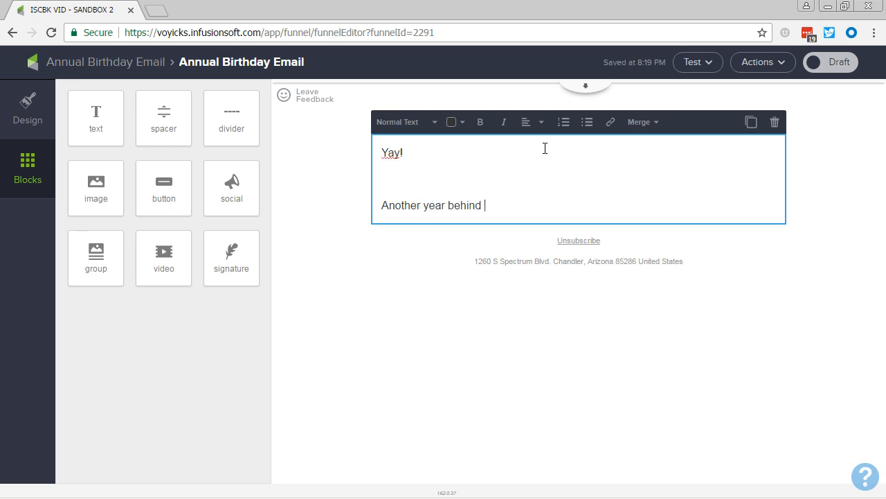
{"action": "type", "text": "you."}
{"action": "key", "text": "Return"}
{"action": "key", "text": "Return"}
{"action": "type", "text": "H"}
{"action": "key", "text": "BackSpace"}
{"action": "key", "text": "BackSpace"}
{"action": "type", "text": "Ha"}
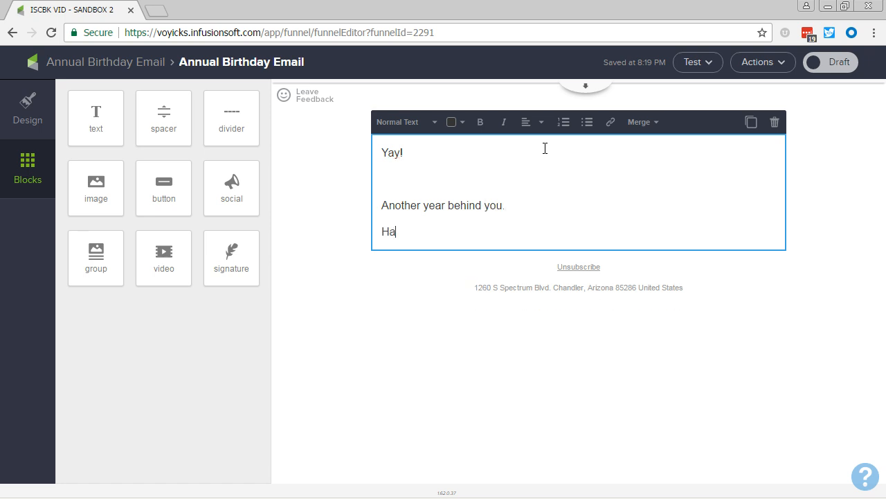
{"action": "type", "text": "ppy birthday my f"}
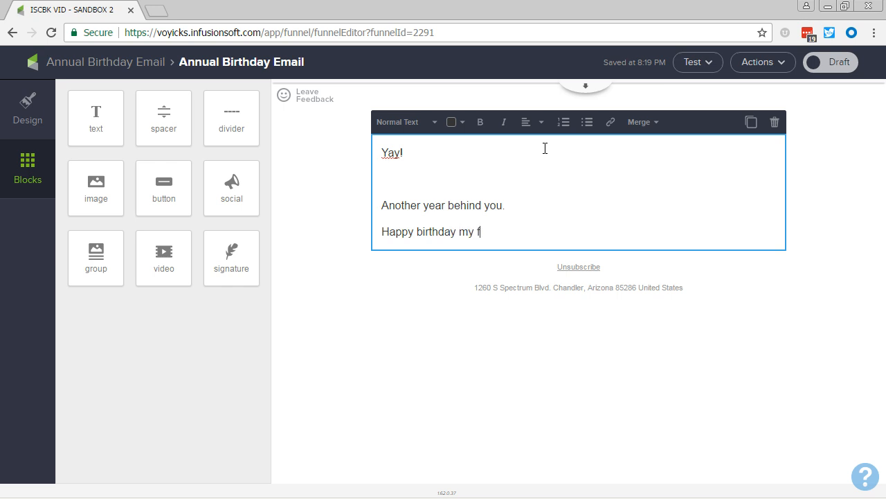
{"action": "type", "text": "riend :)"}
{"action": "key", "text": "Return"}
- Add the line "How is your ~Date.Year~ so far?" to the email text, using the Current Year merge field
{"action": "type", "text": "How is your"}
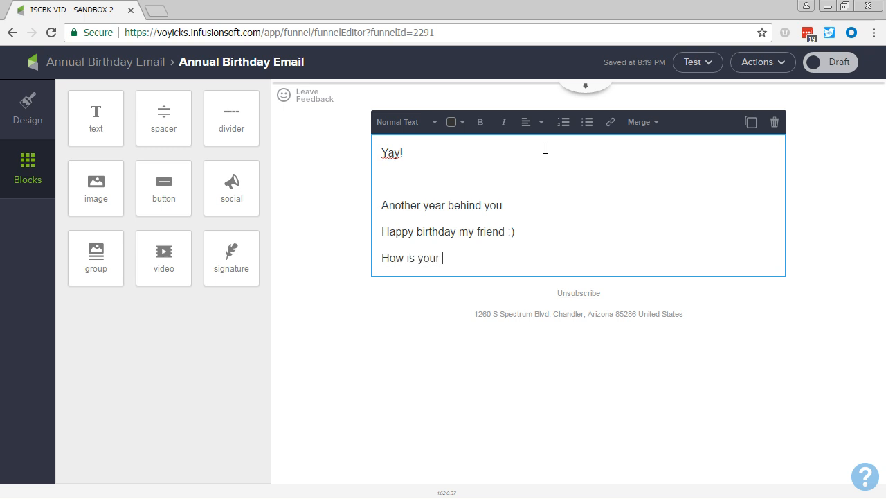
{"action": "left_click", "coordinate": [647, 125]}
{"action": "left_click", "coordinate": [654, 466]}
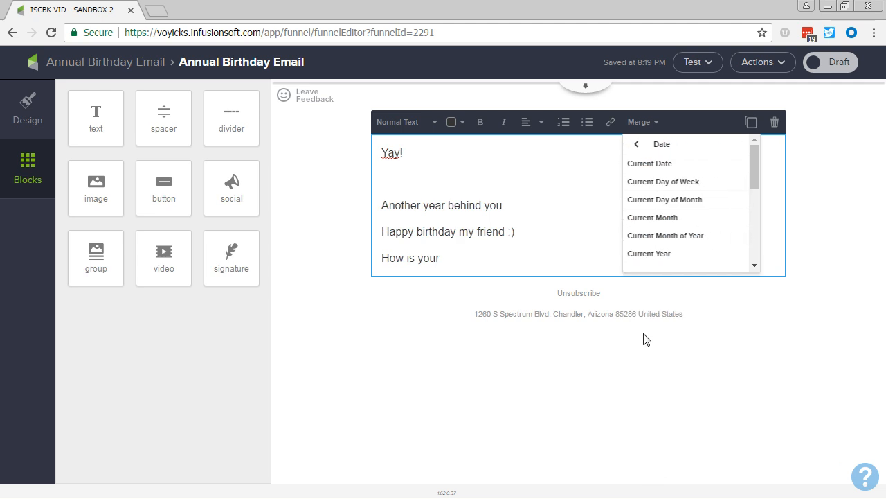
{"action": "left_click", "coordinate": [660, 254]}
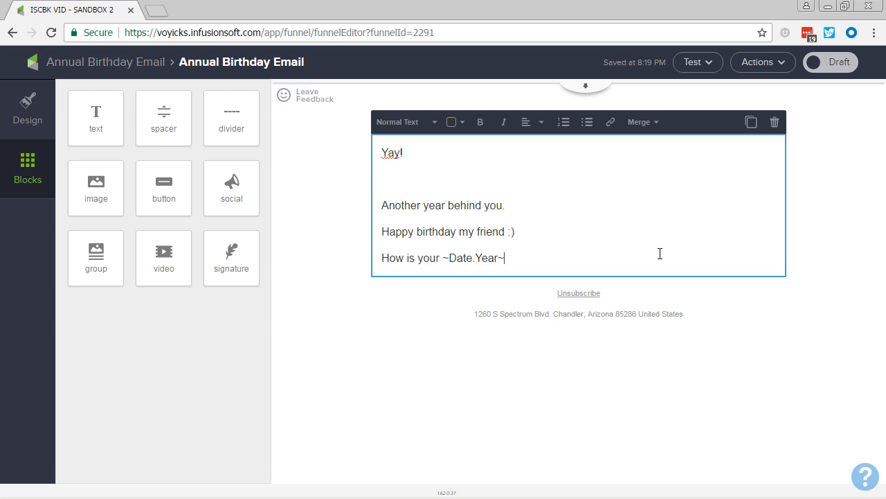
{"action": "type", "text": "so far?"}
- Below a blank line, write the sign-off "Enjoy you day," followed by a line break within the same paragraph
{"action": "key", "text": "Return"}
{"action": "key", "text": "Return"}
{"action": "type", "text": "Enjo"}
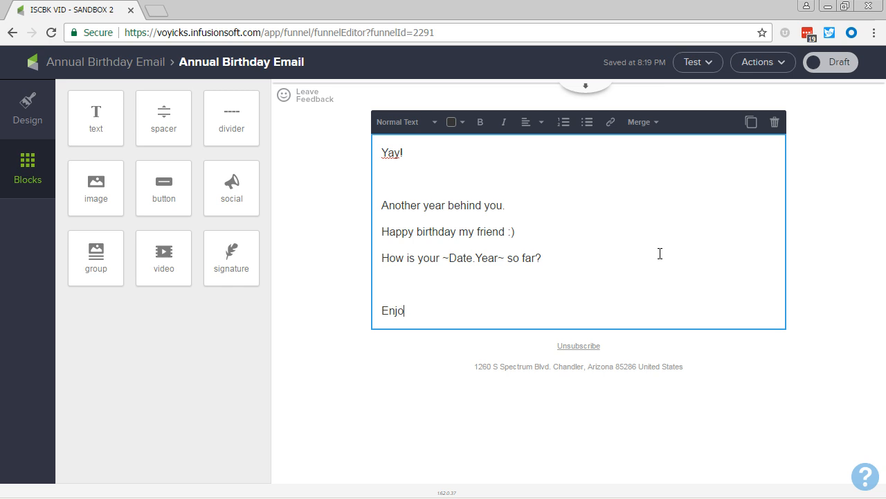
{"action": "type", "text": "y you day,"}
{"action": "key", "text": "Return"}
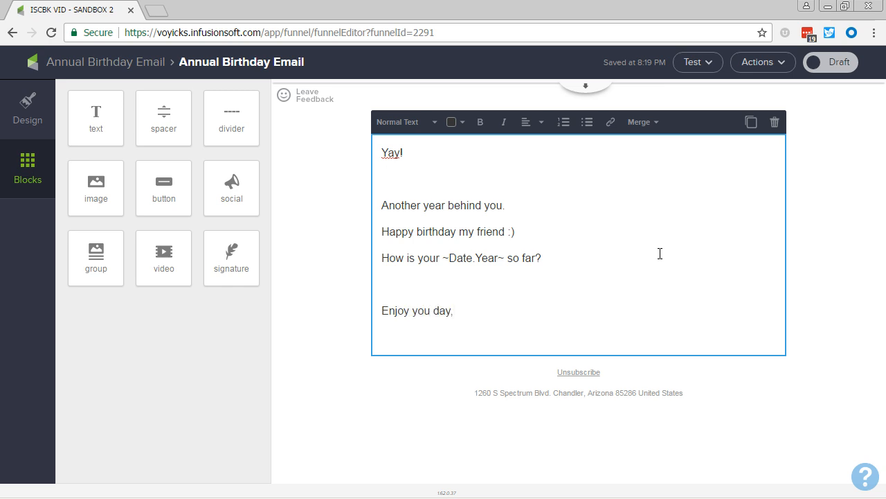
{"action": "key", "text": "BackSpace"}
{"action": "key", "text": "shift+Return"}
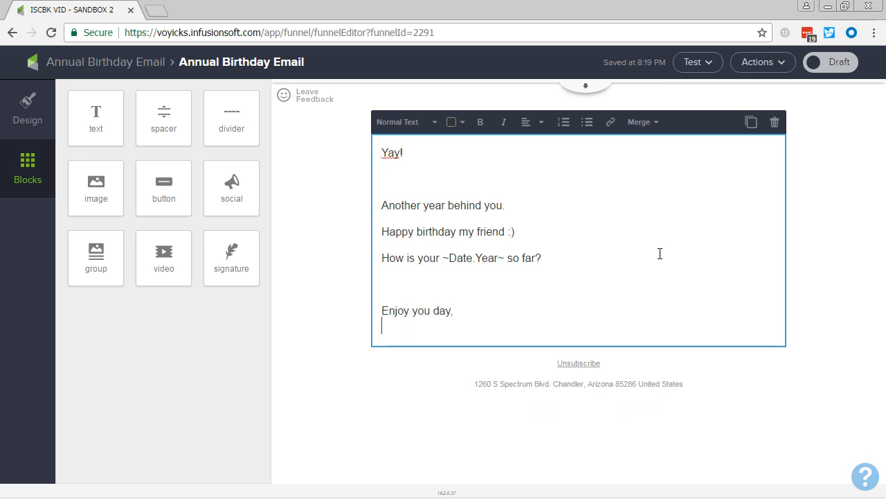
- Insert the owner's First Name merge field under the sign-off and delete the blank line below "Yay!"
{"action": "left_click", "coordinate": [651, 123]}
{"action": "left_click", "coordinate": [651, 248]}
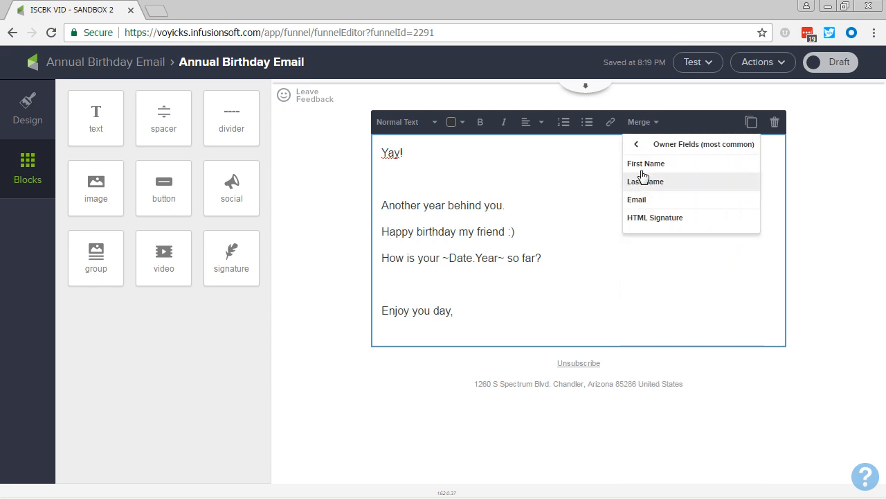
{"action": "left_click", "coordinate": [644, 165]}
{"action": "left_click", "coordinate": [460, 166]}
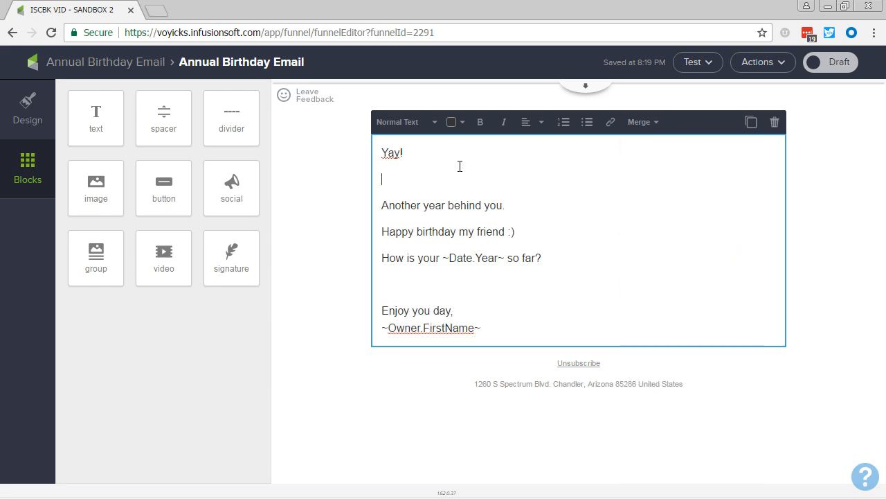
{"action": "key", "text": "Delete"}
- Set the email's From sender to "The contact's owner" and collapse the email header
{"action": "left_click", "coordinate": [585, 89]}
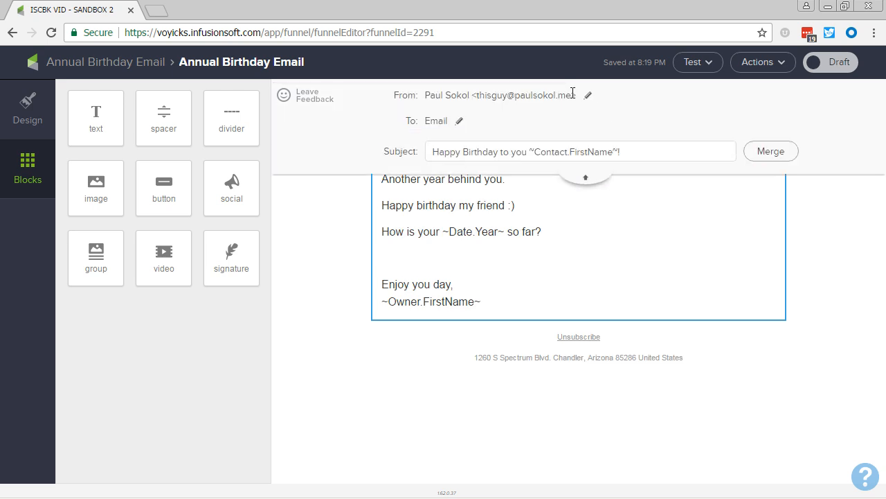
{"action": "left_click", "coordinate": [588, 95]}
{"action": "left_click", "coordinate": [546, 135]}
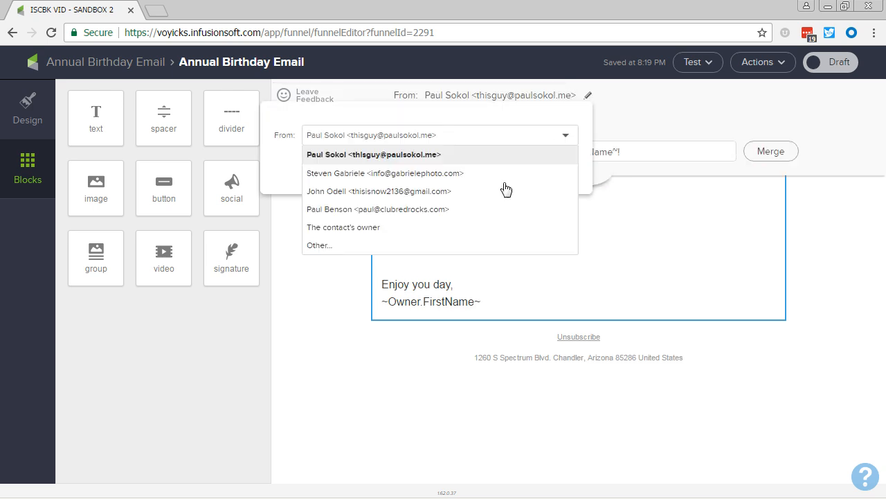
{"action": "left_click", "coordinate": [463, 223]}
{"action": "left_click", "coordinate": [560, 168]}
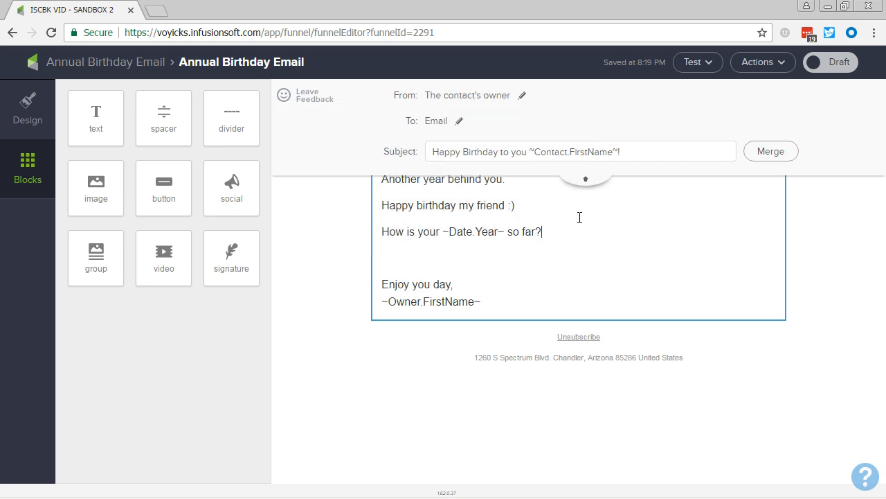
{"action": "left_click", "coordinate": [591, 177]}
- Mark the birthday email as Ready and return to the Annual Birthday Email sequence
{"action": "left_click", "coordinate": [457, 363]}
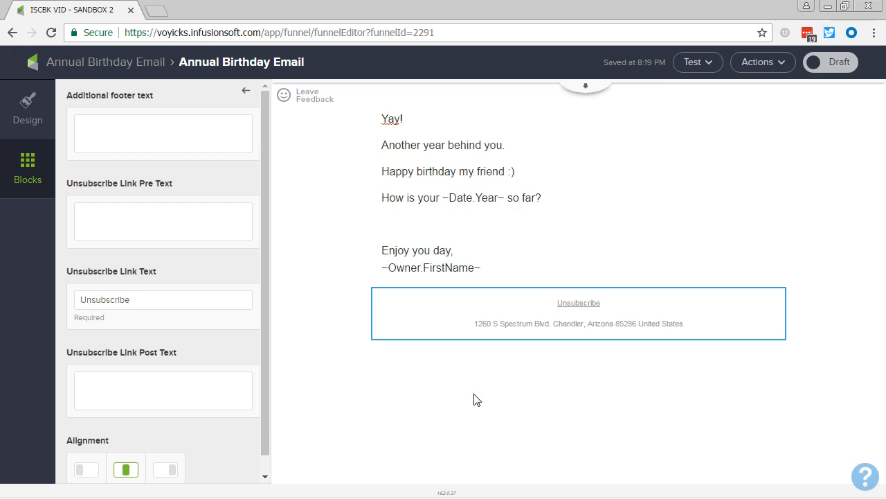
{"action": "left_click", "coordinate": [584, 169]}
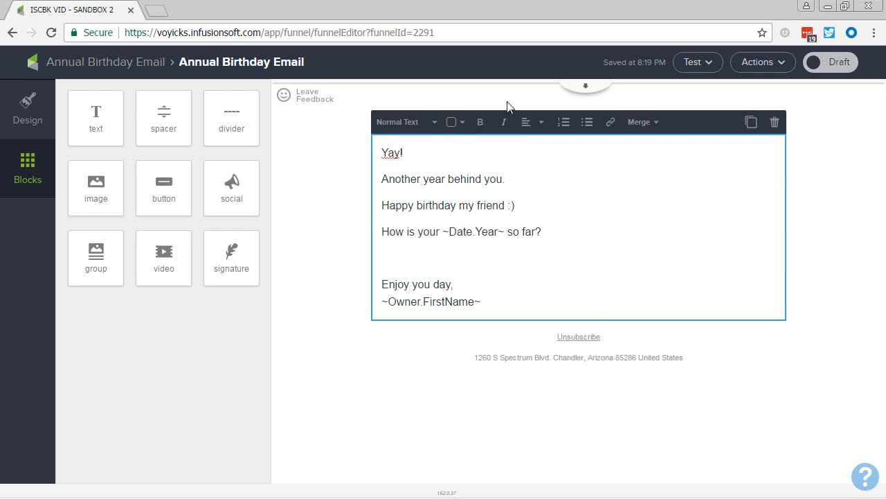
{"action": "left_click", "coordinate": [838, 66]}
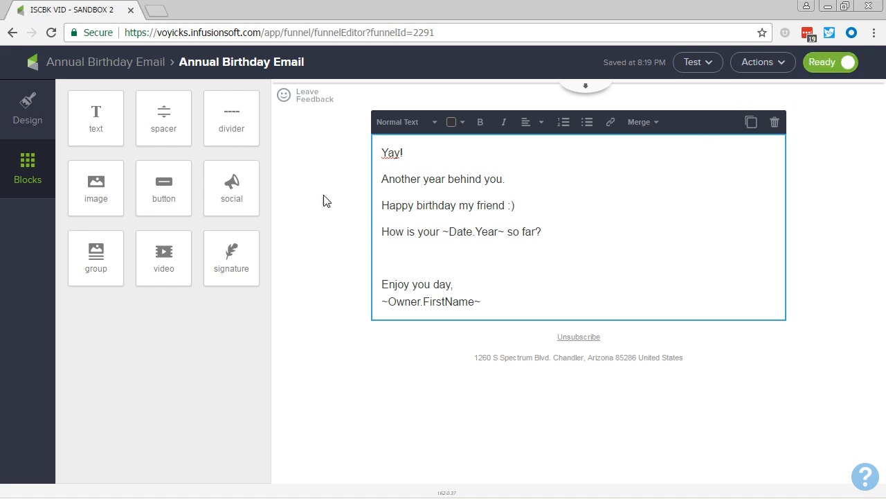
{"action": "left_click", "coordinate": [105, 62]}
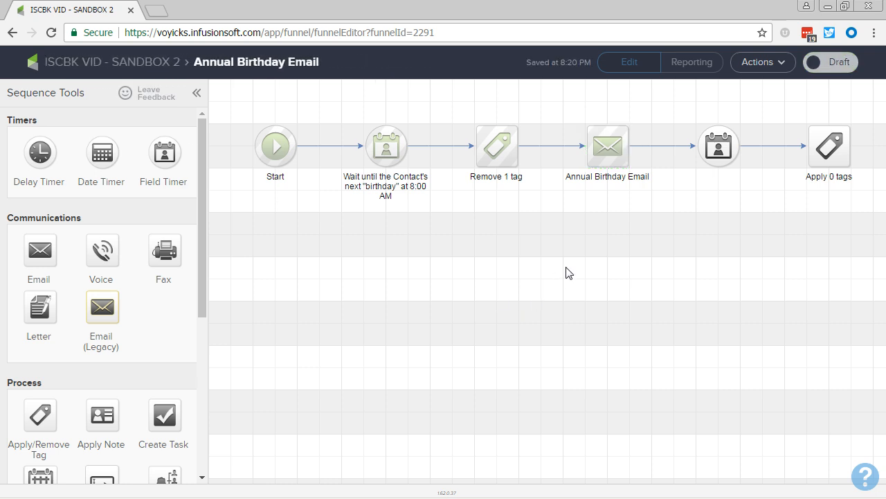
- Configure the second field timer to wait until 1 day after the contact's next birthday at 12:00 AM and save it
{"action": "double_click", "coordinate": [715, 151]}
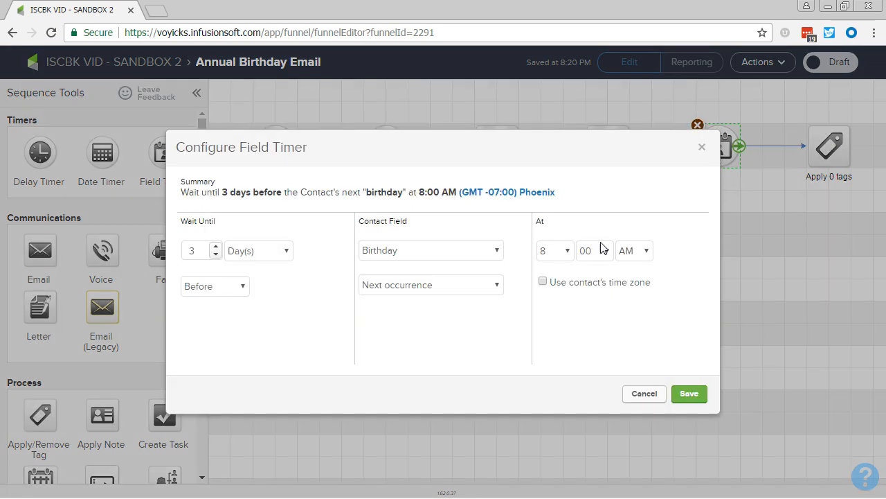
{"action": "left_click", "coordinate": [216, 290]}
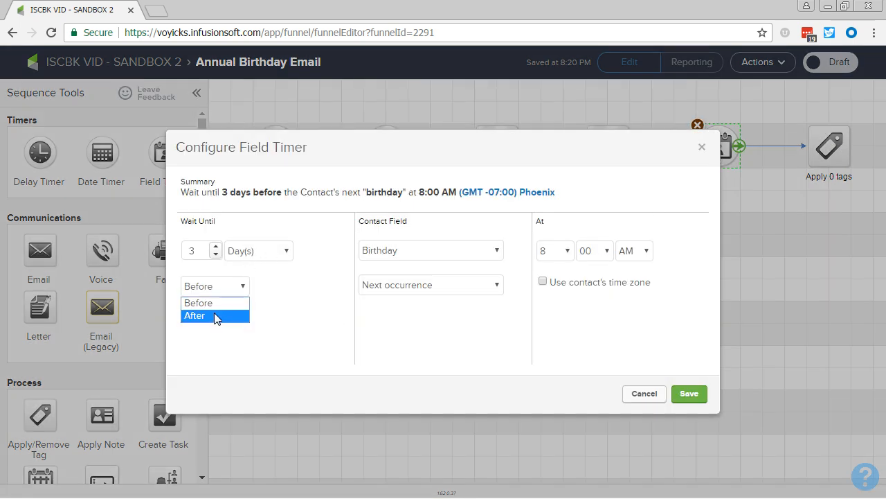
{"action": "left_click", "coordinate": [217, 313]}
{"action": "left_click", "coordinate": [215, 254]}
{"action": "left_click", "coordinate": [216, 255]}
{"action": "left_click", "coordinate": [238, 252]}
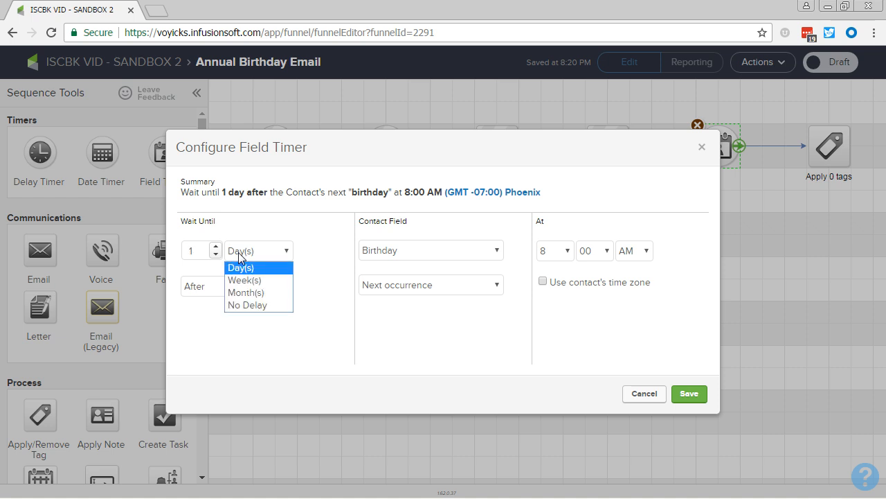
{"action": "left_click", "coordinate": [259, 256]}
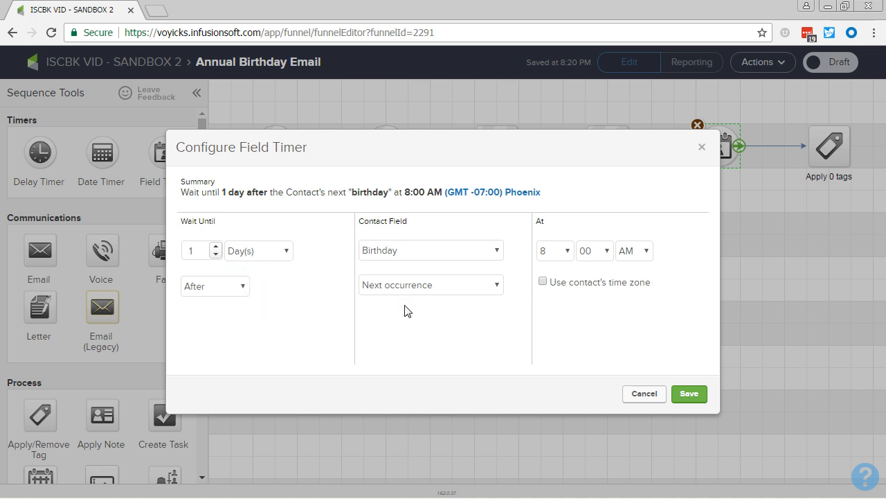
{"action": "left_click", "coordinate": [554, 260]}
{"action": "left_click", "coordinate": [542, 285]}
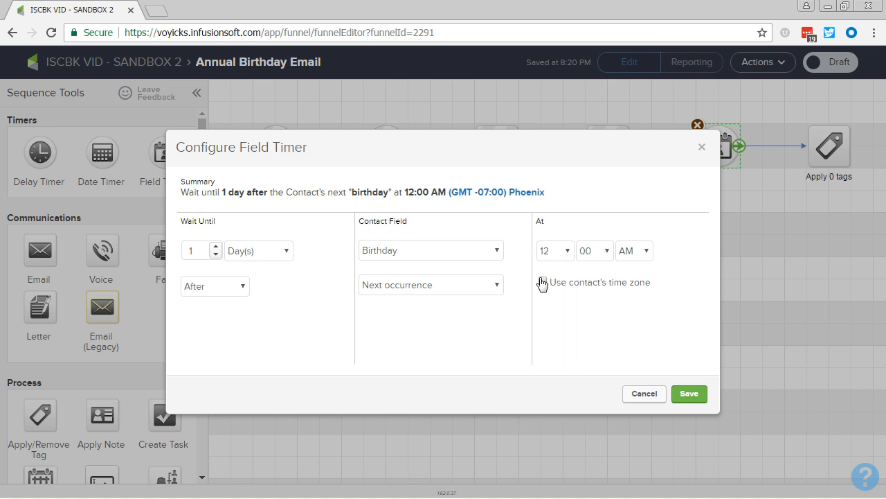
{"action": "left_click", "coordinate": [682, 392]}
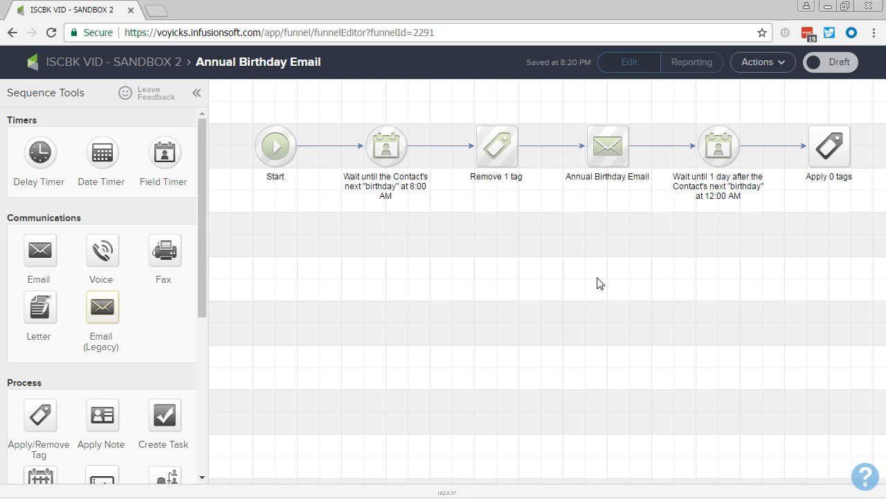
- Set the final tag step to apply the "Functional -> Birthday Email Scheduled" tag and save it
{"action": "double_click", "coordinate": [829, 147]}
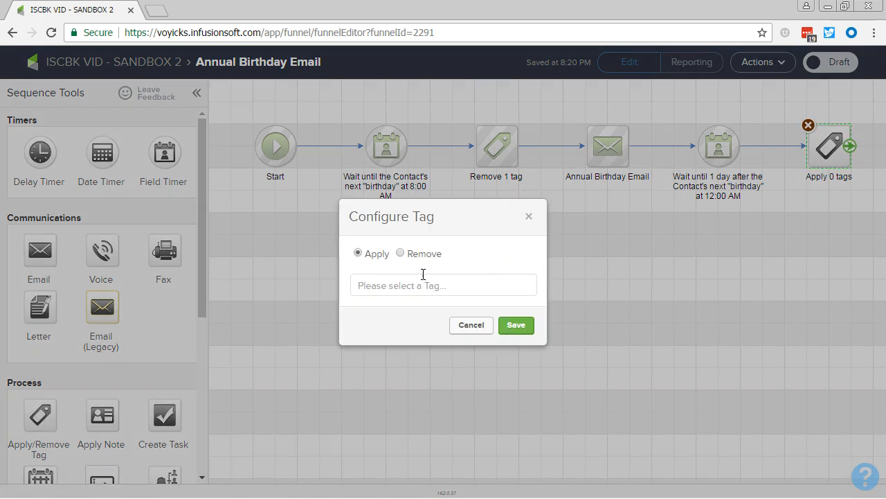
{"action": "left_click", "coordinate": [422, 285]}
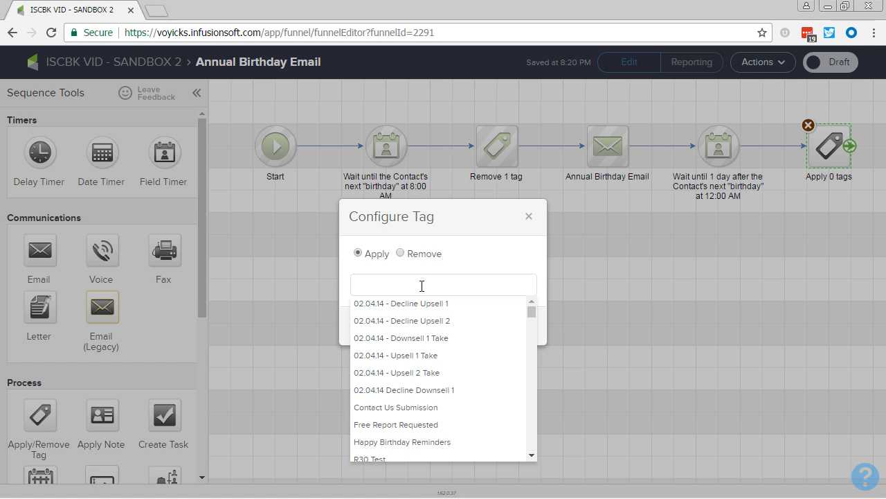
{"action": "type", "text": "birthday"}
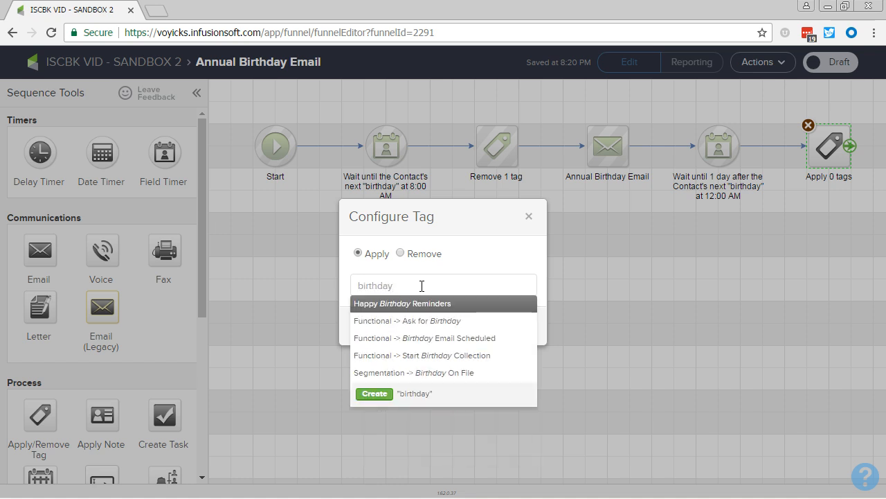
{"action": "left_click", "coordinate": [434, 338]}
{"action": "left_click", "coordinate": [516, 335]}
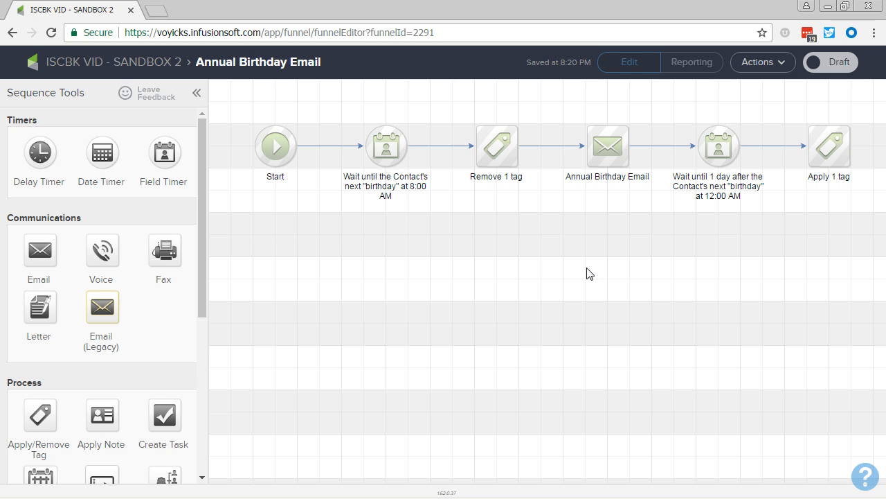
- Mark the Annual Birthday Email sequence as Ready and return to the campaign canvas
{"action": "left_click_drag", "start_coordinate": [592, 252], "coordinate": [571, 340]}
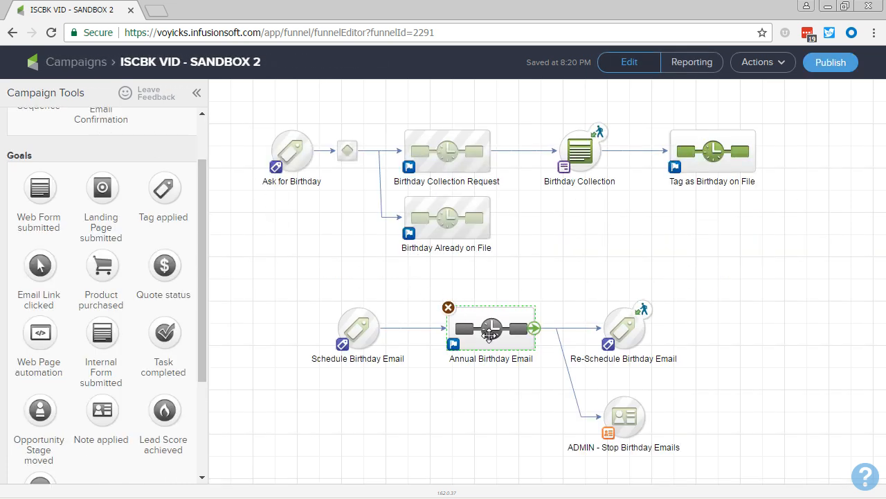
{"action": "double_click", "coordinate": [491, 332]}
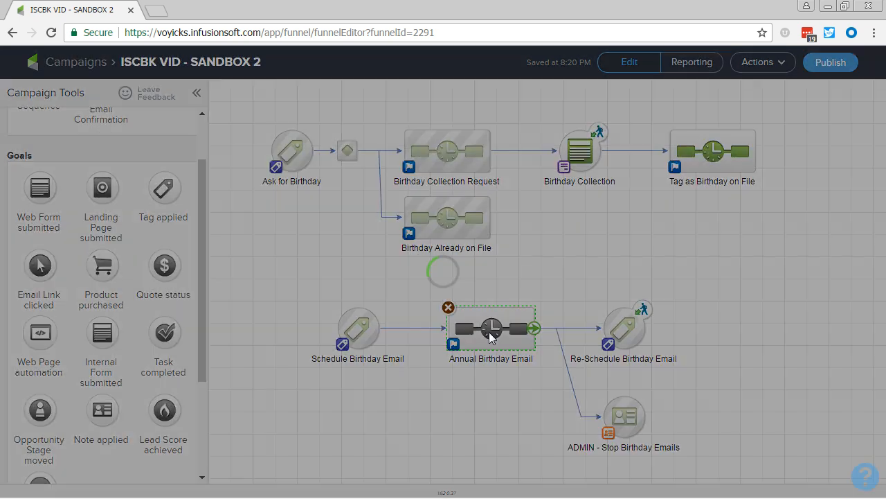
{"action": "left_click", "coordinate": [828, 62]}
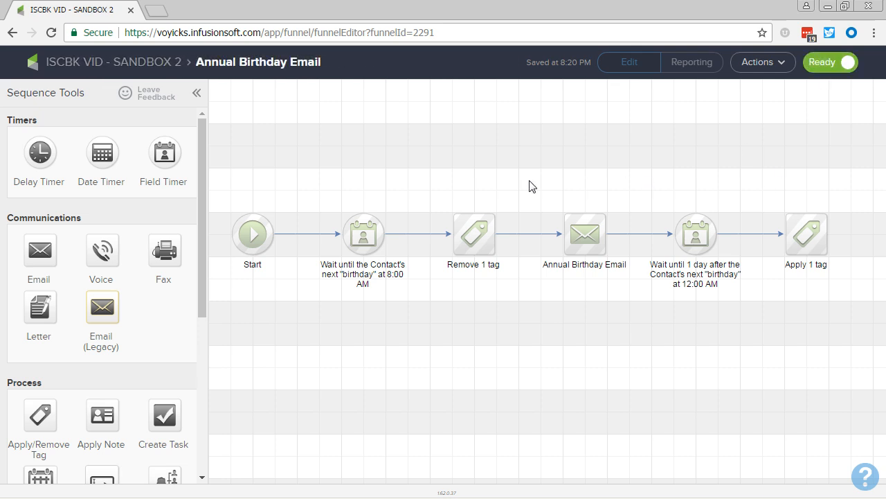
{"action": "left_click", "coordinate": [154, 66]}
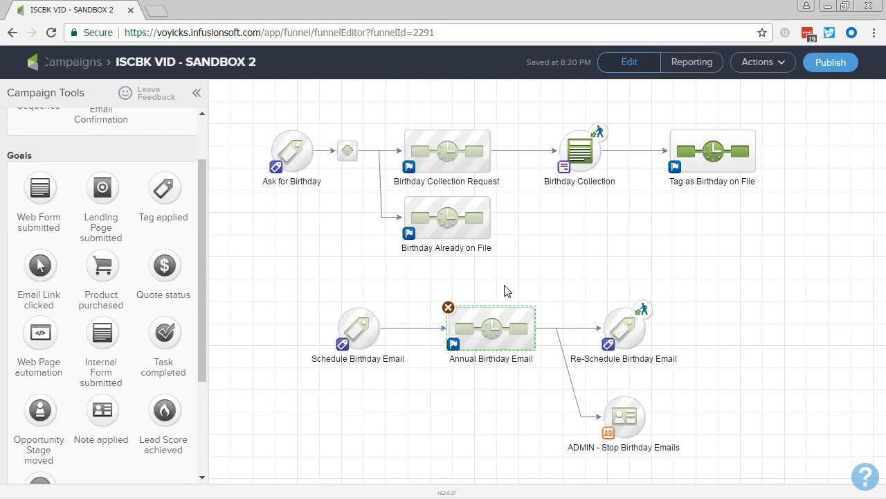
{"action": "left_click", "coordinate": [792, 64]}
{"action": "left_click", "coordinate": [794, 64]}
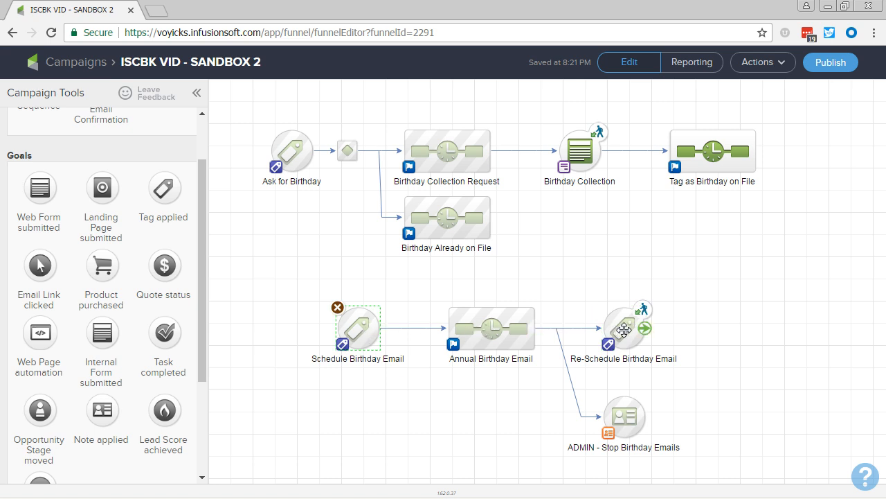
{"action": "left_click", "coordinate": [623, 330]}
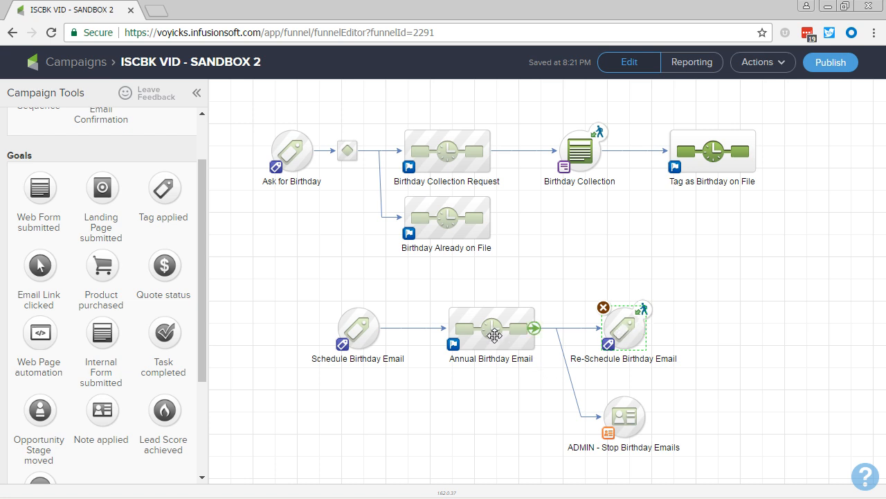
{"action": "left_click", "coordinate": [495, 336]}
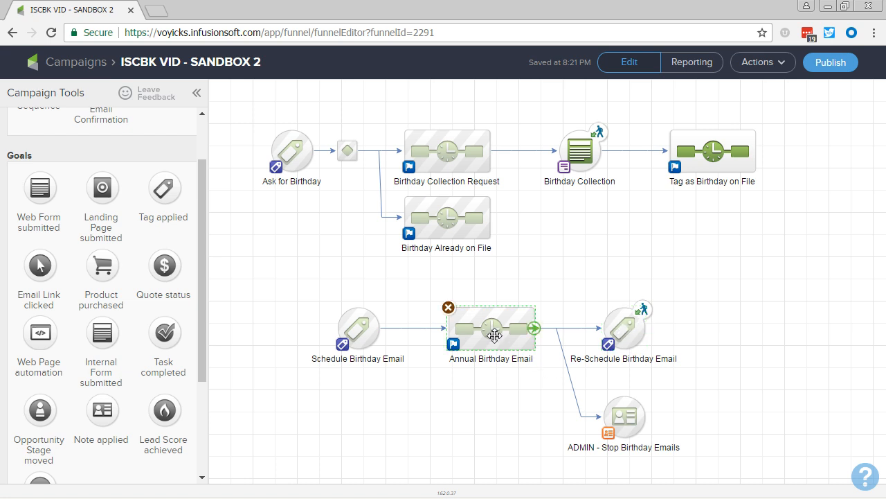
{"action": "left_click", "coordinate": [361, 335]}
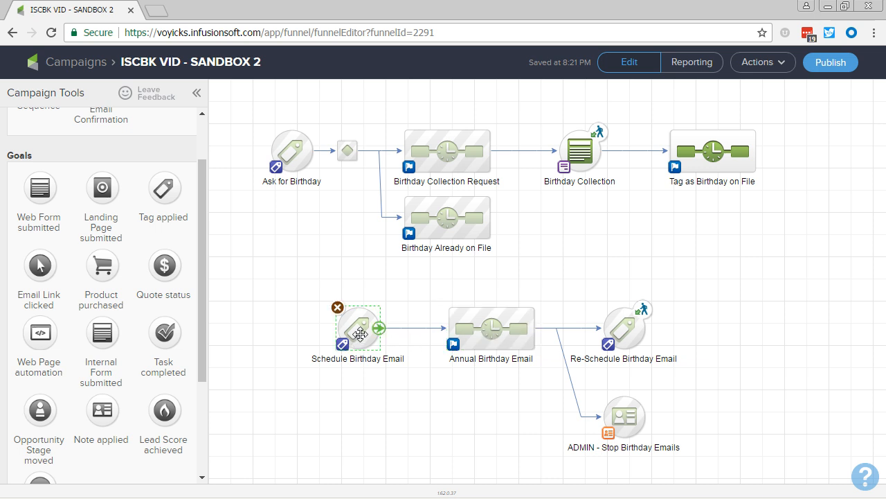
{"action": "left_click", "coordinate": [478, 331]}
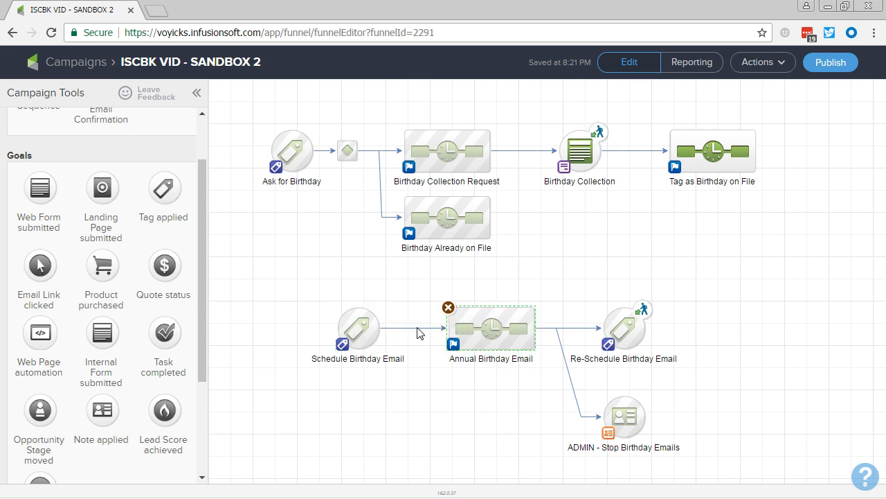
{"action": "left_click", "coordinate": [497, 386]}
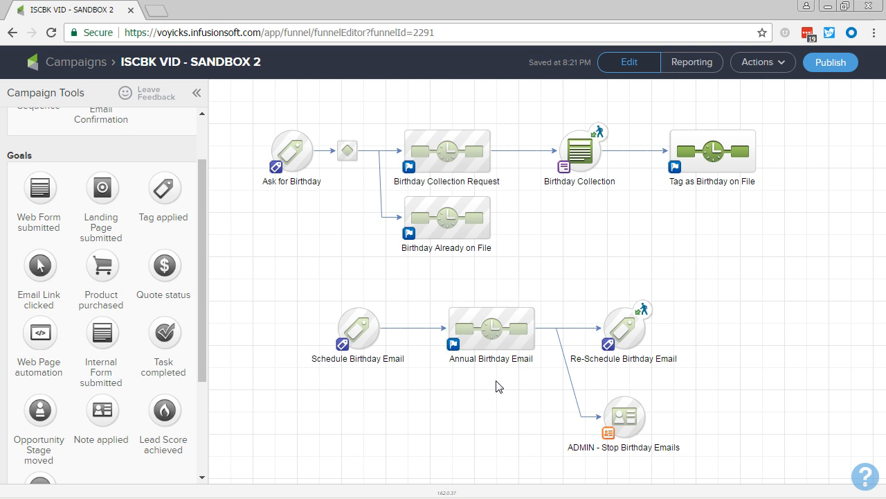
{"action": "double_click", "coordinate": [496, 331]}
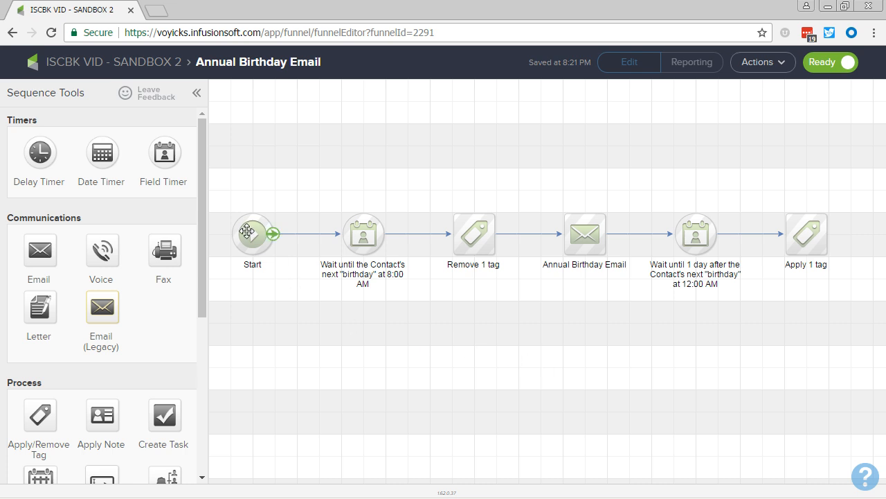
{"action": "left_click", "coordinate": [138, 66]}
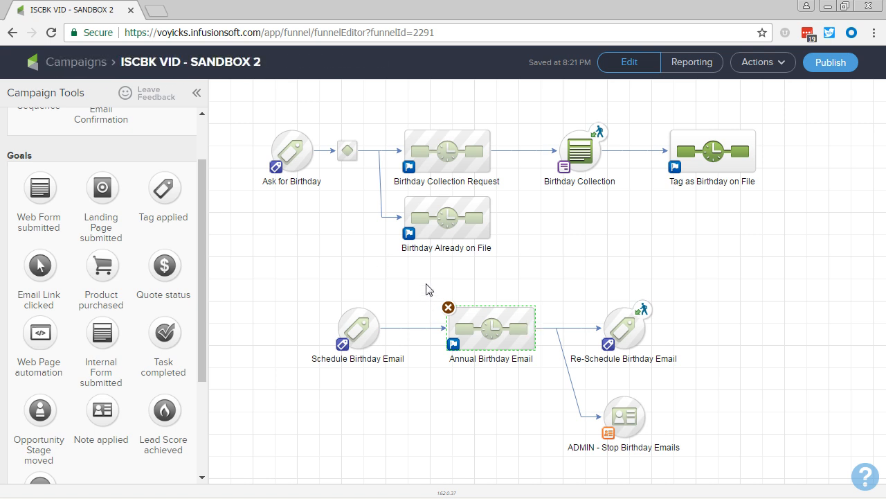
{"action": "left_click", "coordinate": [594, 266]}
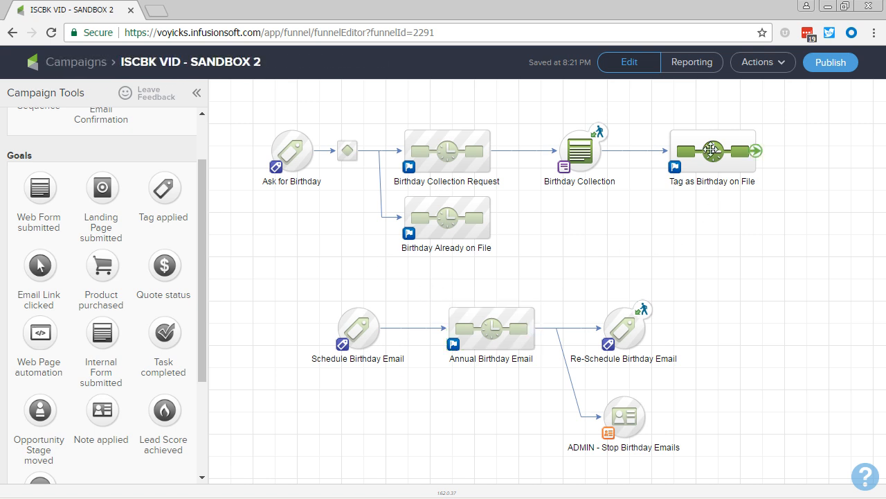
- Add the "Functional -> Birthday Email Scheduled" tag to the apply-tag step in the Tag as Birthday on File sequence, save it and return to the canvas
{"action": "double_click", "coordinate": [712, 149]}
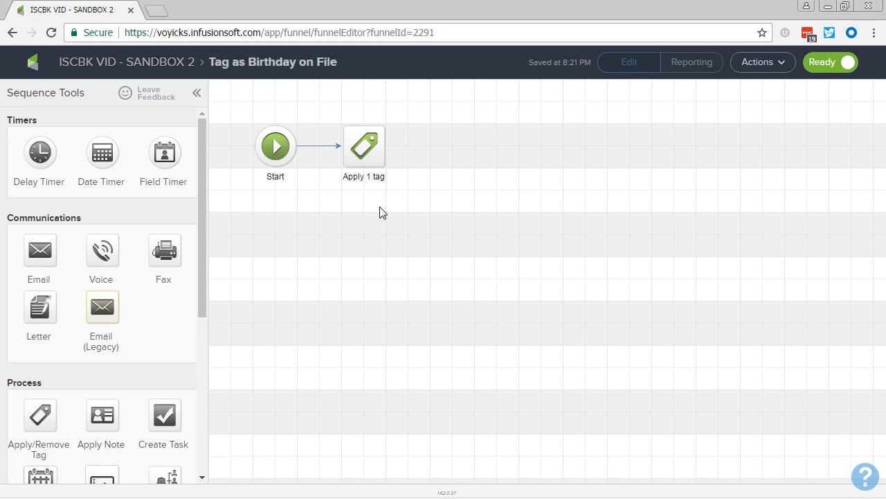
{"action": "left_click", "coordinate": [371, 157]}
{"action": "double_click", "coordinate": [371, 158]}
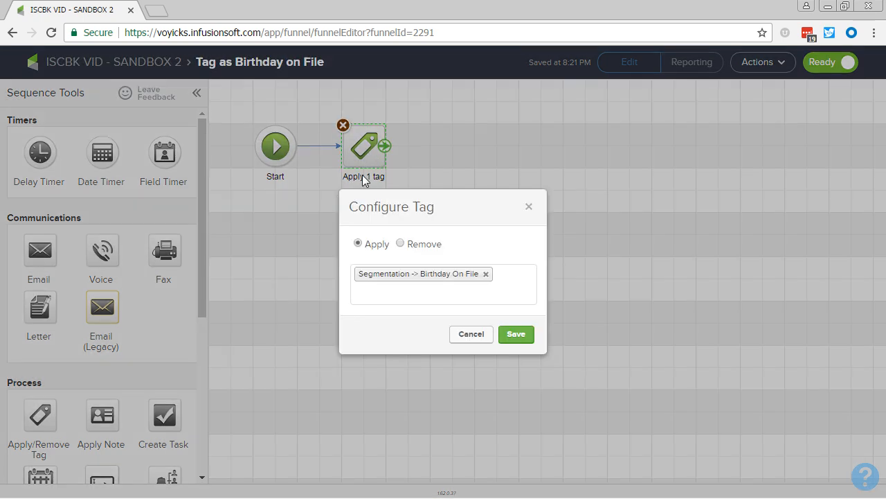
{"action": "left_click", "coordinate": [378, 290]}
{"action": "type", "text": "birthday"}
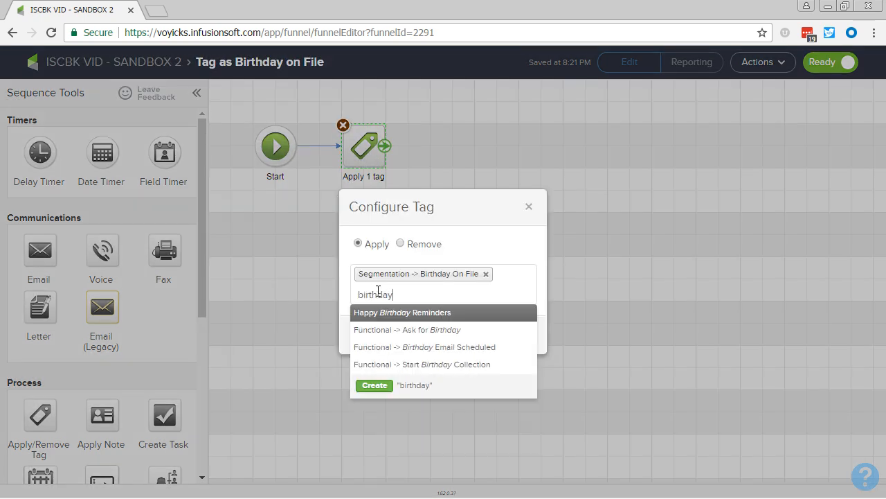
{"action": "left_click", "coordinate": [405, 347]}
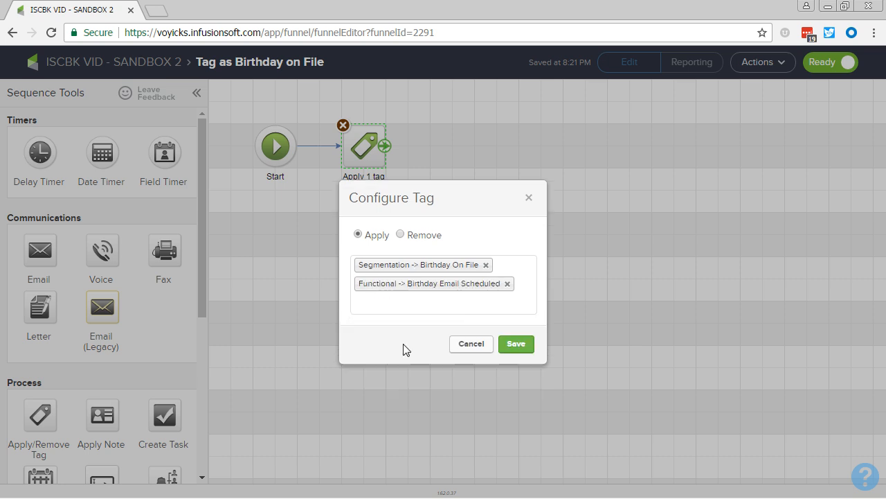
{"action": "left_click", "coordinate": [518, 350]}
{"action": "left_click", "coordinate": [495, 367]}
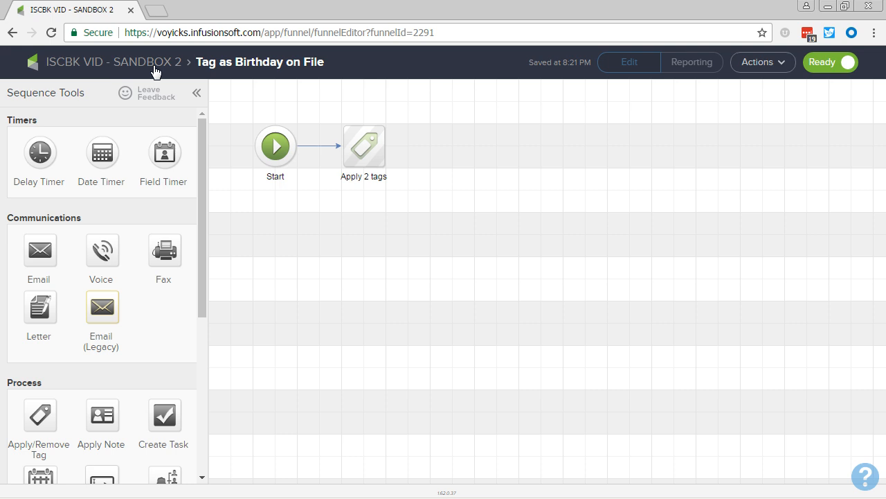
{"action": "left_click", "coordinate": [155, 72]}
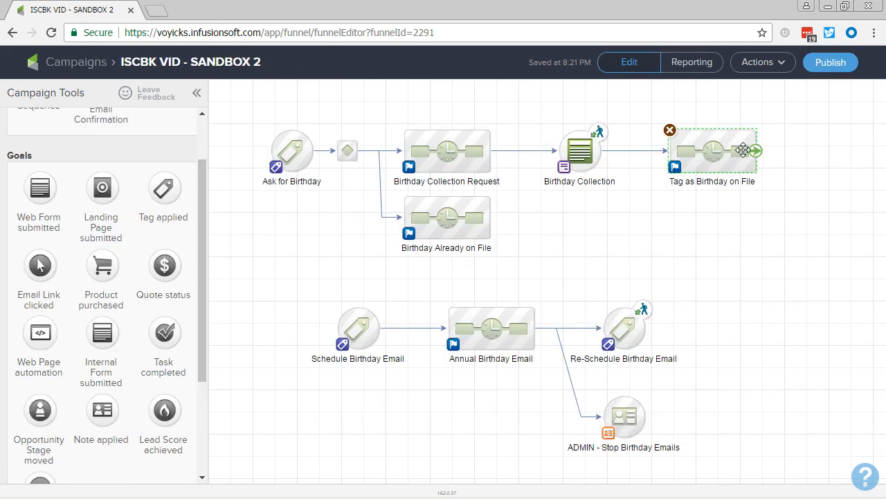
- Duplicate the entire chain of steps in the Annual Birthday Email sequence onto the row directly below the original
{"action": "left_click", "coordinate": [374, 327]}
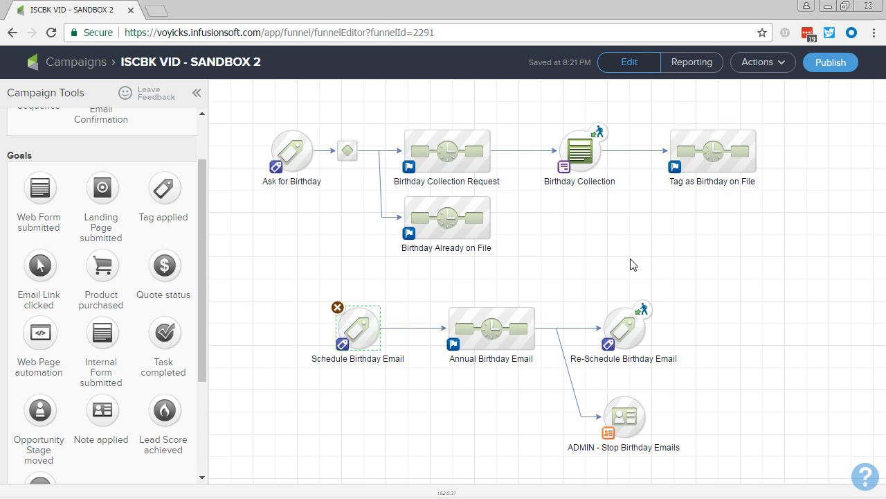
{"action": "left_click", "coordinate": [385, 395]}
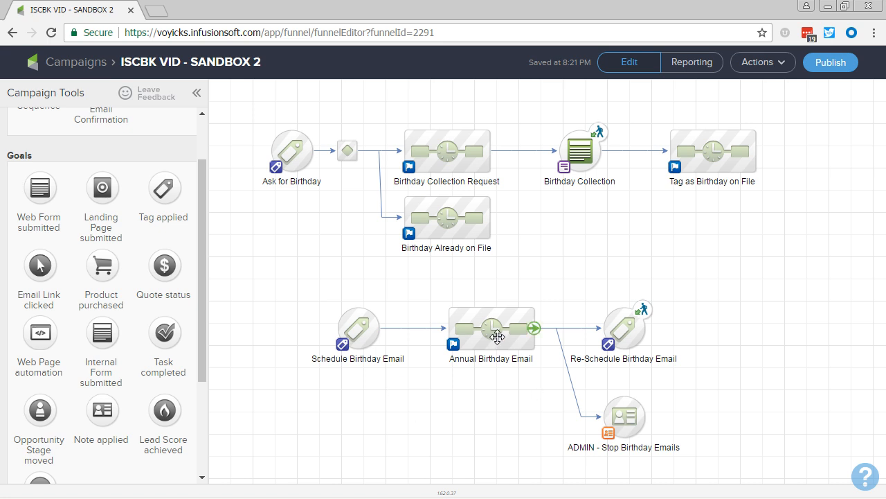
{"action": "double_click", "coordinate": [495, 329]}
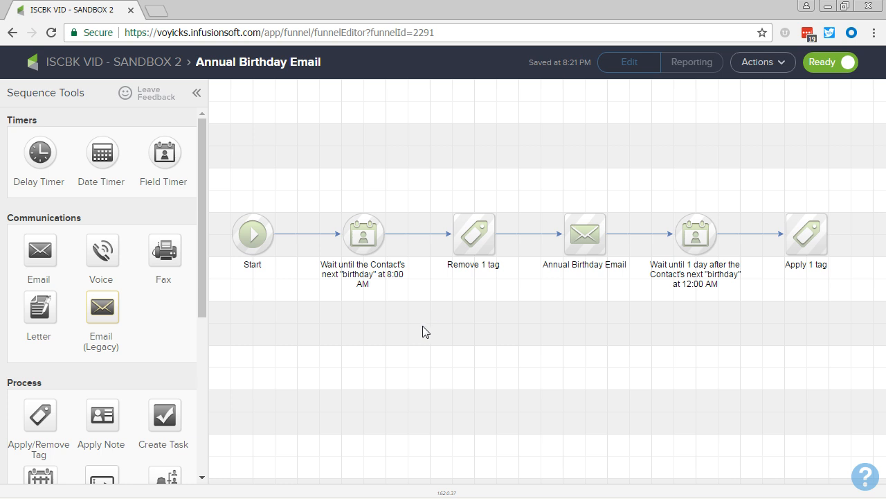
{"action": "left_click_drag", "start_coordinate": [211, 198], "coordinate": [859, 320]}
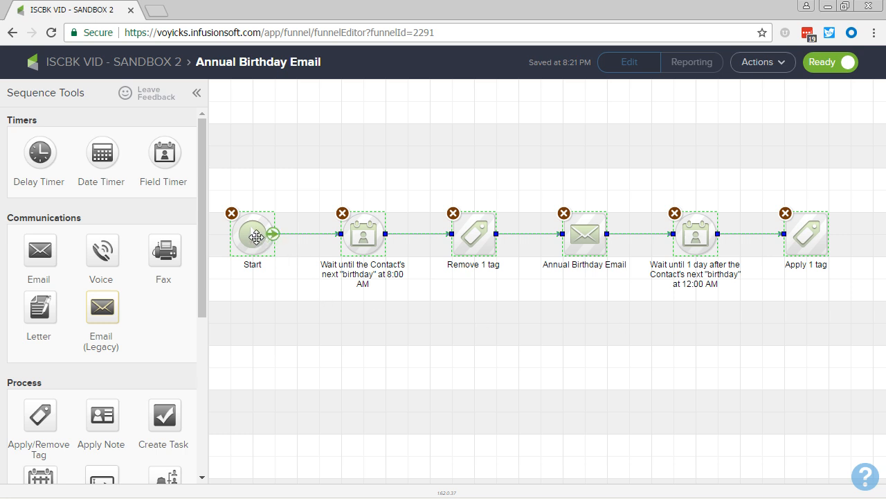
{"action": "left_click_drag", "start_coordinate": [256, 237], "coordinate": [327, 331]}
- Set the copied chain's first field timer to wait until 182 days before the contact's next birthday at 8:00 AM and save it
{"action": "double_click", "coordinate": [361, 331]}
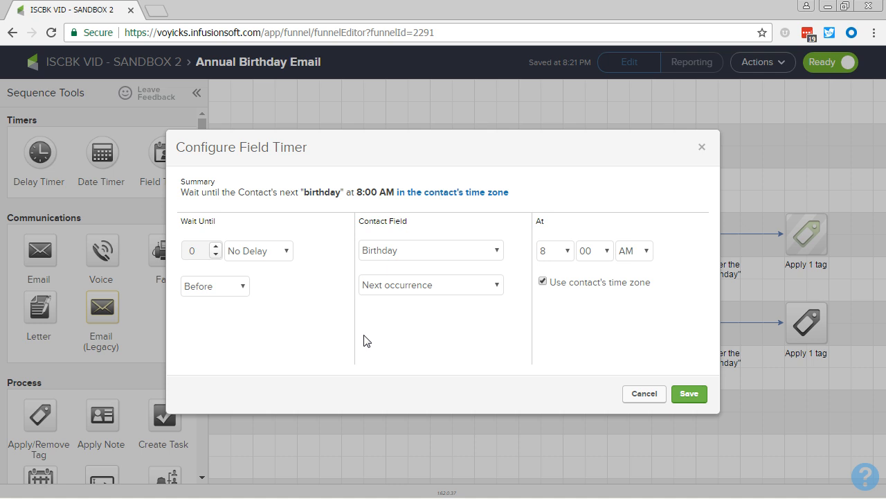
{"action": "left_click", "coordinate": [252, 252]}
{"action": "left_click", "coordinate": [232, 264]}
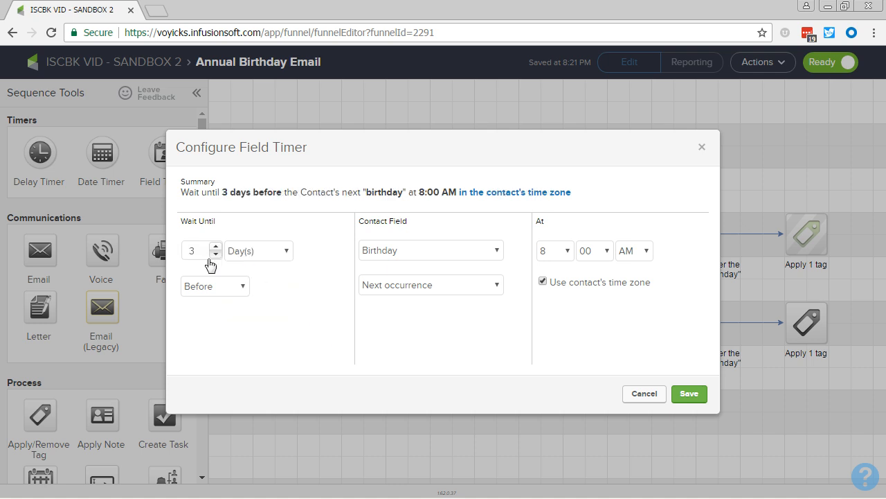
{"action": "left_click", "coordinate": [200, 254]}
{"action": "left_click", "coordinate": [690, 393]}
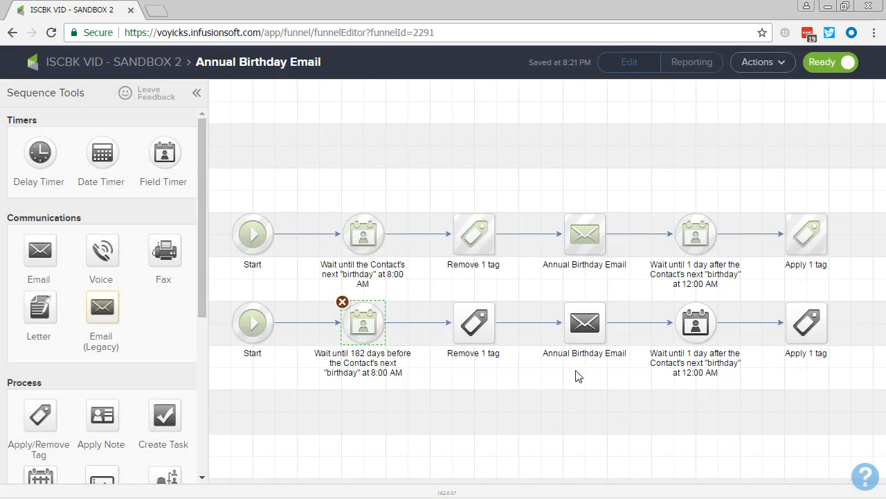
- Save the copied remove-tag step with its "Functional -> Birthday Email Scheduled" tag
{"action": "left_click", "coordinate": [471, 336]}
{"action": "double_click", "coordinate": [471, 338]}
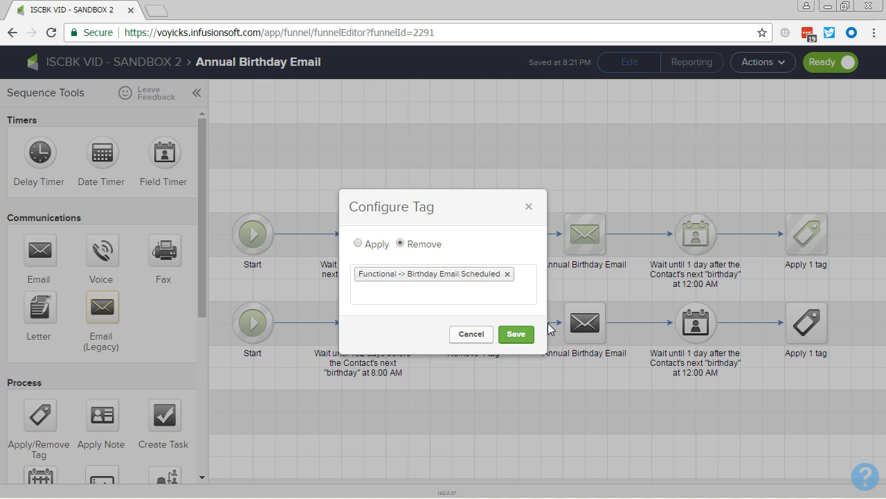
{"action": "left_click", "coordinate": [519, 334]}
- Rename the copied email in the second chain as "Half-Birthday Promotion"
{"action": "left_click", "coordinate": [558, 348]}
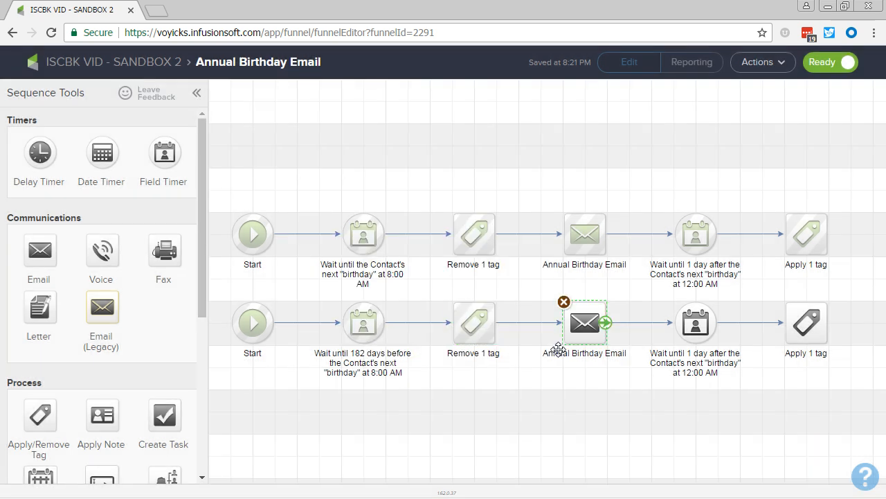
{"action": "double_click", "coordinate": [556, 351]}
{"action": "type", "text": "Half"}
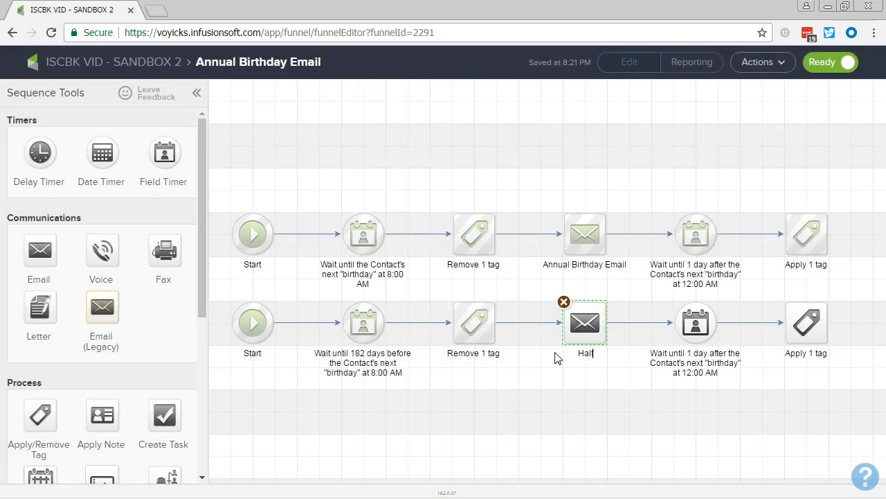
{"action": "type", "text": "-Birthday Fromotion"}
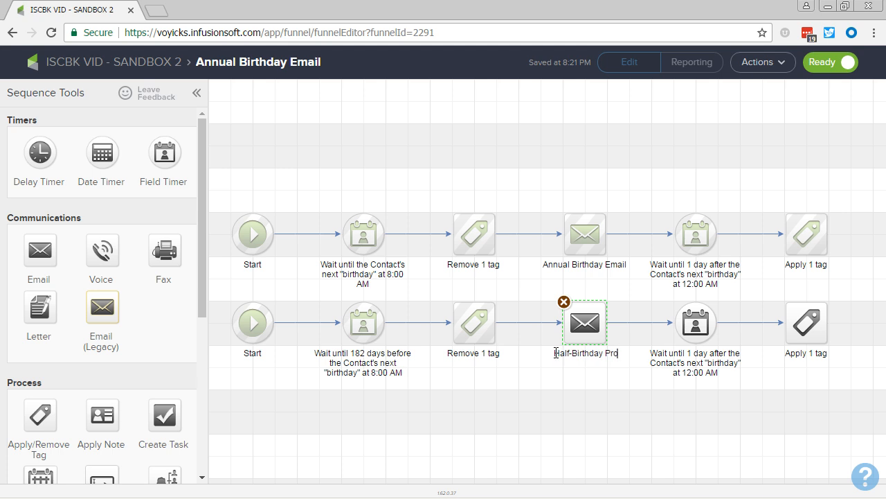
{"action": "left_click", "coordinate": [585, 414]}
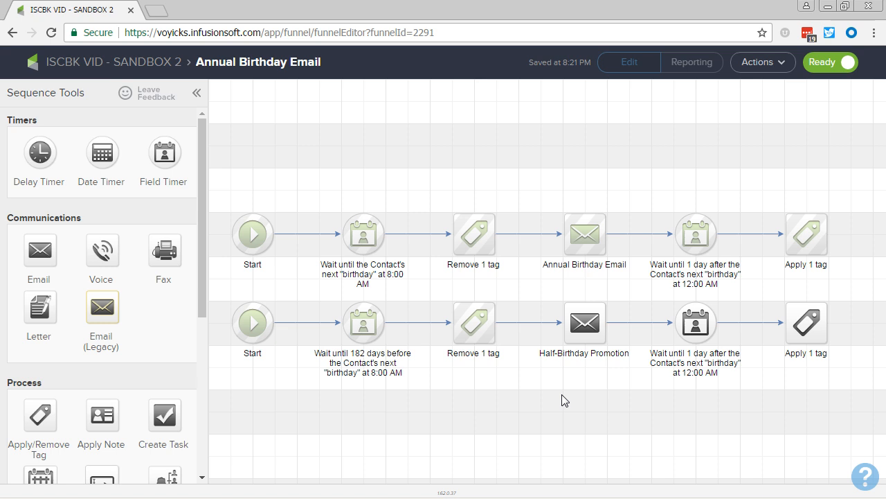
{"action": "left_click_drag", "start_coordinate": [219, 202], "coordinate": [842, 296]}
{"action": "left_click_drag", "start_coordinate": [220, 287], "coordinate": [853, 384]}
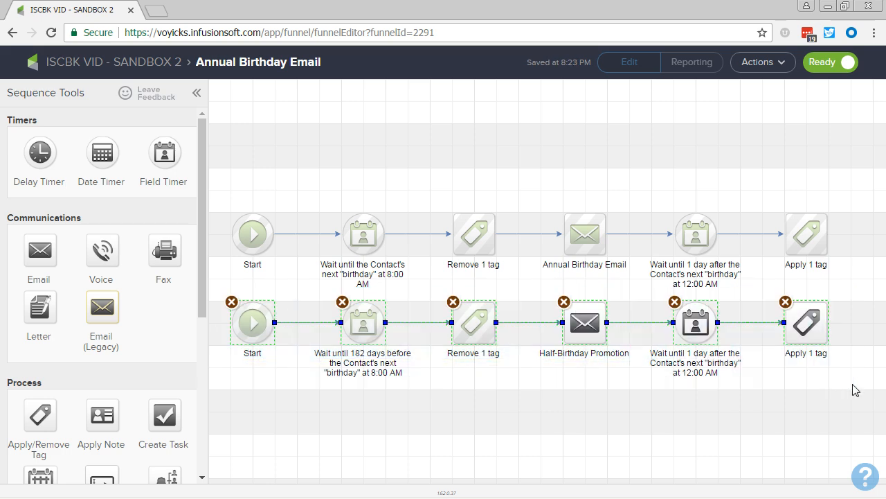
{"action": "left_click", "coordinate": [680, 442]}
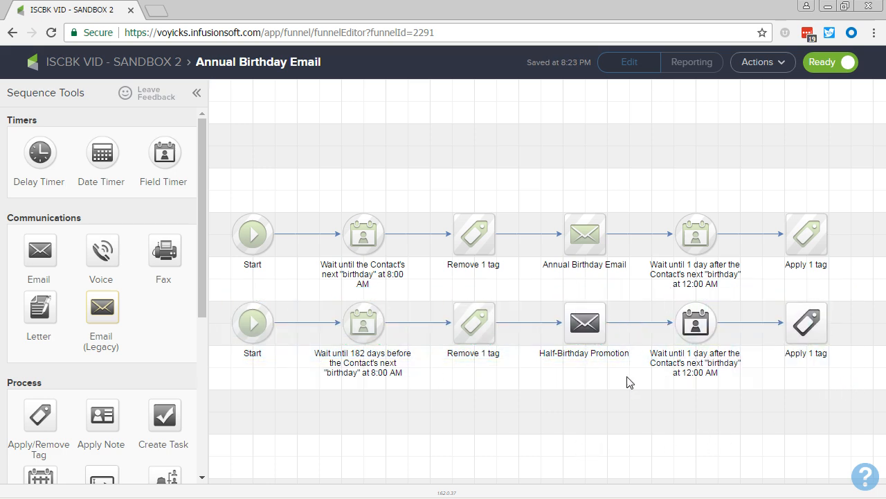
- Set the second chain's last field timer to wait until 181 days before the contact's next birthday at 12:00 AM and save it
{"action": "double_click", "coordinate": [696, 327]}
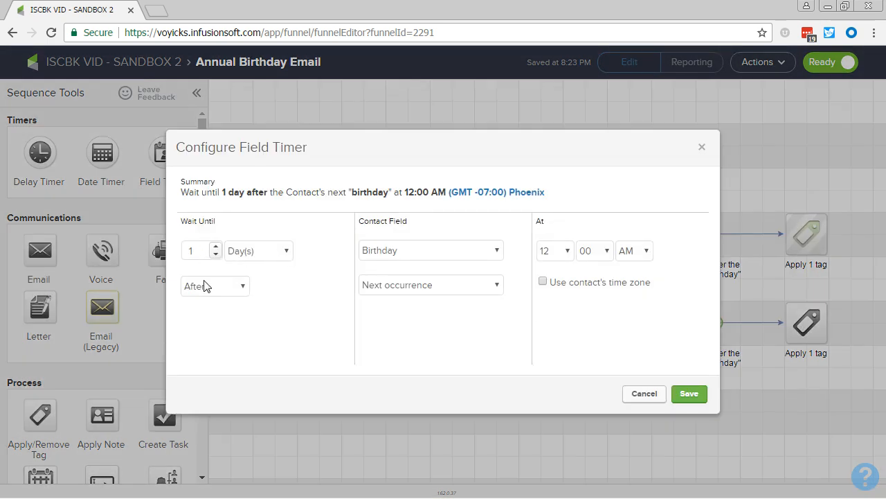
{"action": "left_click", "coordinate": [205, 286]}
{"action": "left_click", "coordinate": [197, 301]}
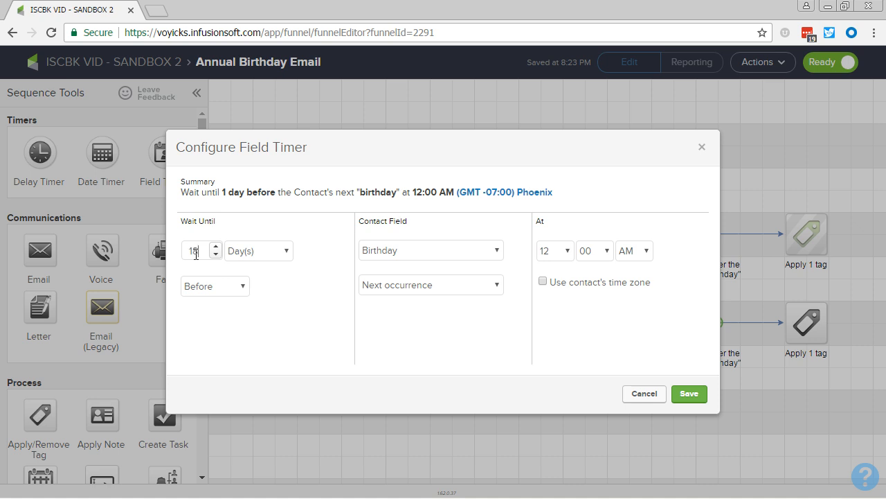
{"action": "left_click", "coordinate": [689, 394]}
- Save the copied final tag step applying "Functional -> Birthday Email Scheduled" and return to the campaign canvas
{"action": "double_click", "coordinate": [805, 328]}
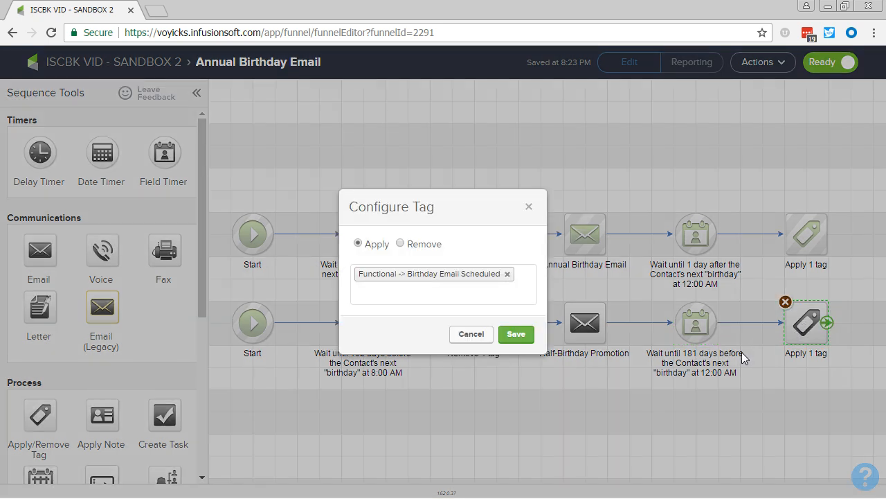
{"action": "left_click", "coordinate": [515, 332]}
{"action": "left_click", "coordinate": [545, 407]}
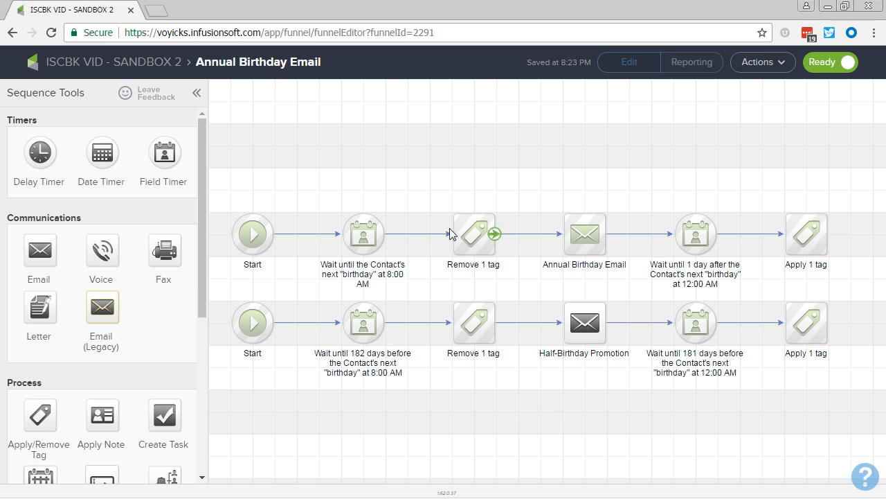
{"action": "left_click", "coordinate": [60, 67]}
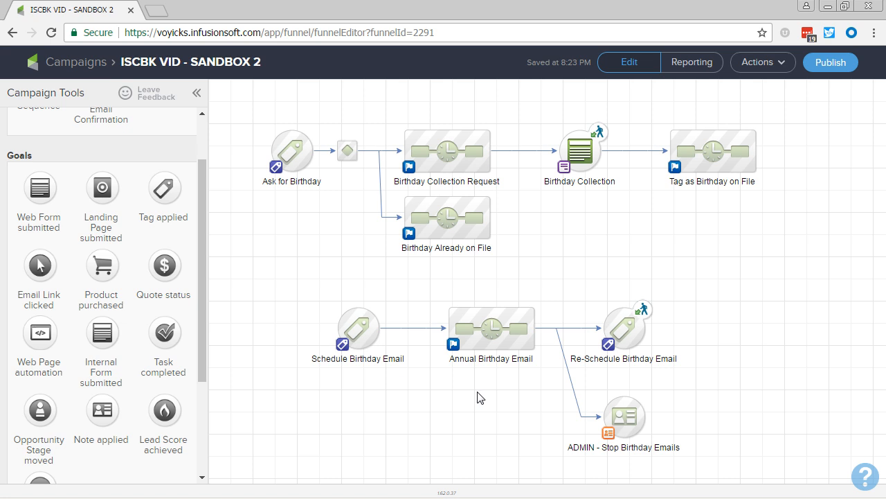
- Delete the connections linking Annual Birthday Email with Schedule Birthday Email, Re-Schedule Birthday Email and ADMIN - Stop Birthday Emails
{"action": "left_click_drag", "start_coordinate": [479, 392], "coordinate": [480, 374]}
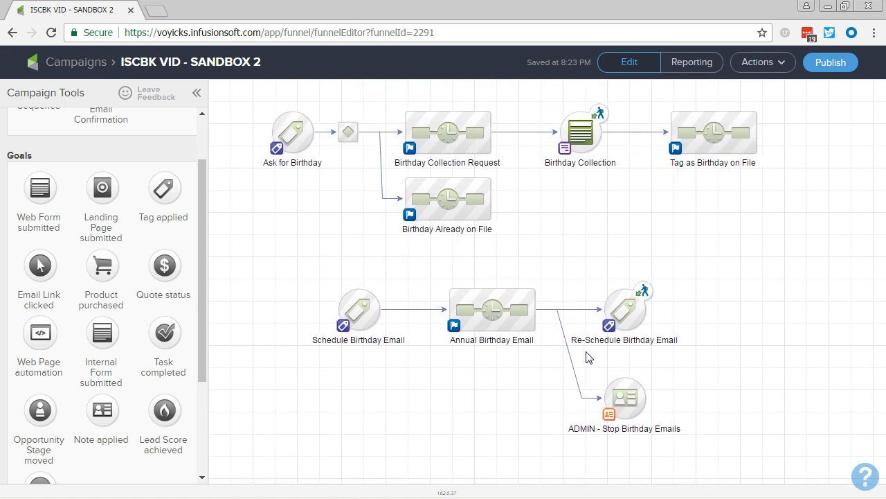
{"action": "left_click", "coordinate": [574, 369]}
{"action": "key", "text": "Delete"}
{"action": "left_click", "coordinate": [569, 311]}
{"action": "key", "text": "Delete"}
{"action": "left_click", "coordinate": [415, 309]}
{"action": "key", "text": "Delete"}
- Move Annual Birthday Email below Schedule Birthday Email, and shift the Re-Schedule and ADMIN - Stop goals together farther right to make room
{"action": "left_click_drag", "start_coordinate": [493, 325], "coordinate": [349, 436]}
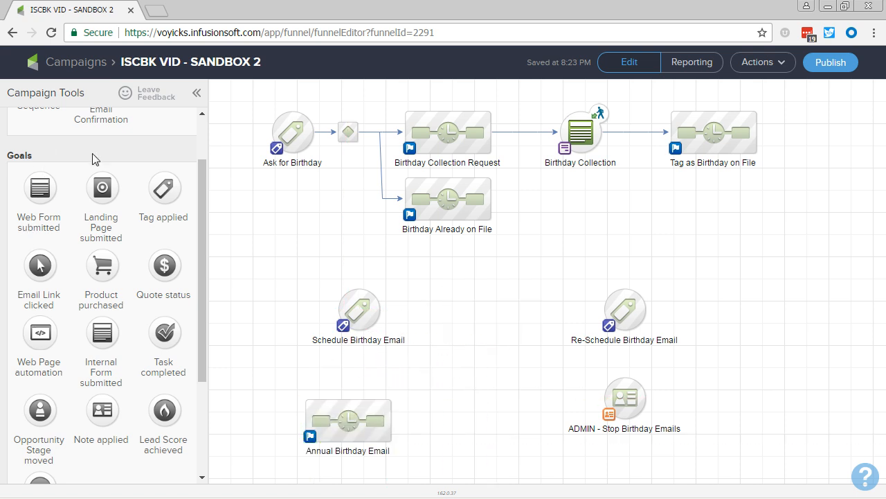
{"action": "left_click_drag", "start_coordinate": [522, 273], "coordinate": [708, 425]}
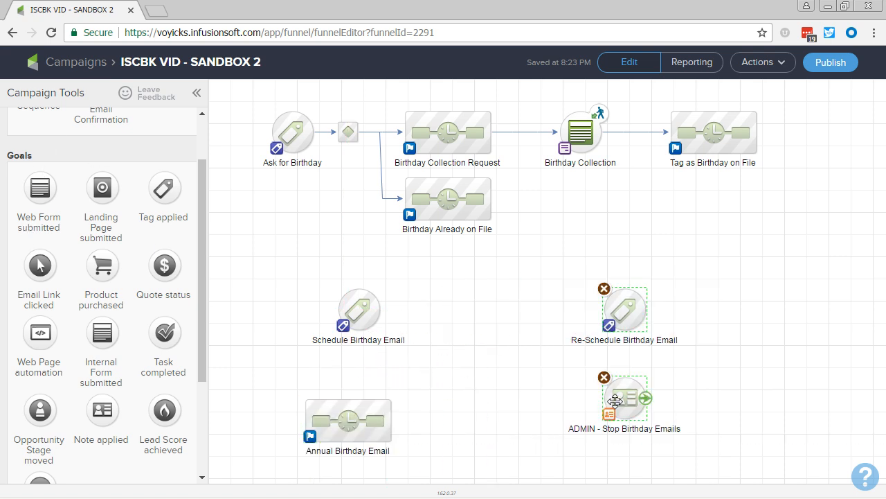
{"action": "left_click_drag", "start_coordinate": [615, 400], "coordinate": [782, 400]}
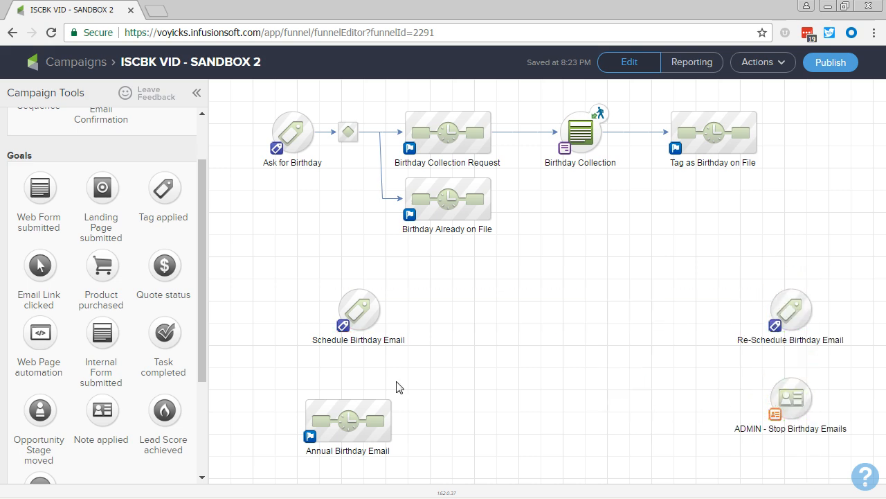
- Add a new sequence beside the Schedule Birthday Email goal and name it "Timer that Waits until Birthday"
{"action": "scroll", "coordinate": [64, 164], "scroll_direction": "up", "scroll_amount": 2}
{"action": "left_click_drag", "start_coordinate": [39, 149], "coordinate": [460, 308]}
{"action": "type", "text": "Timer"}
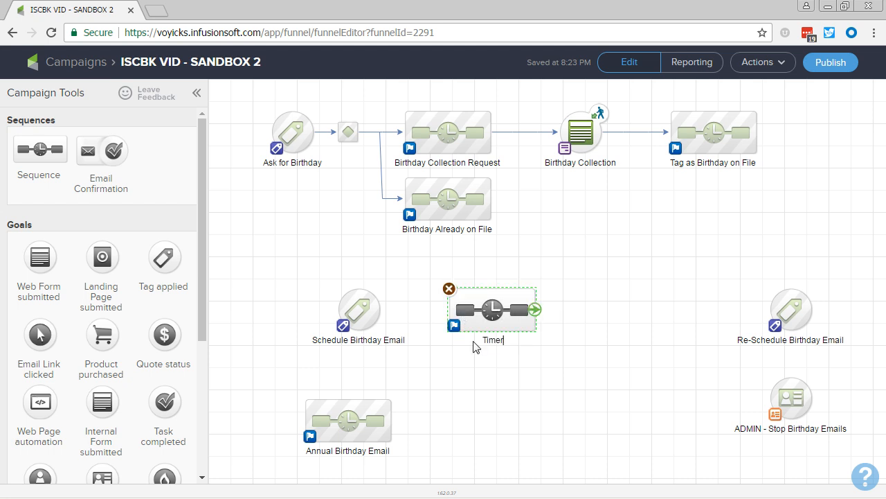
{"action": "type", "text": " that Waits until Birthday"}
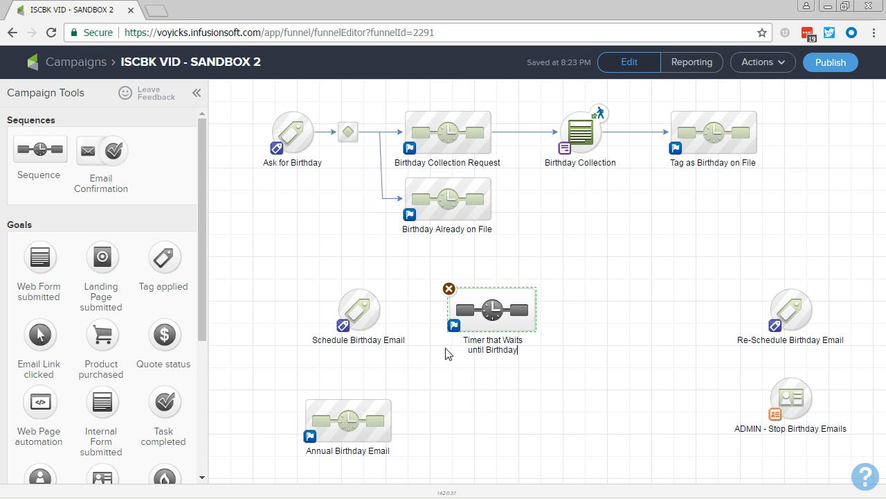
{"action": "key", "text": "Return"}
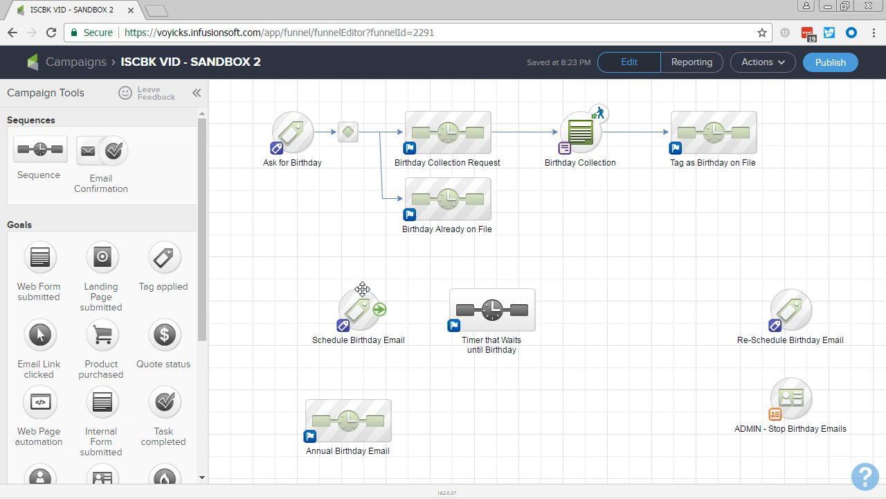
- Connect Schedule Birthday Email to the birthday timer sequence, and add a separate sequence named "Last Purchase within 30 Days"
{"action": "left_click_drag", "start_coordinate": [374, 308], "coordinate": [483, 302]}
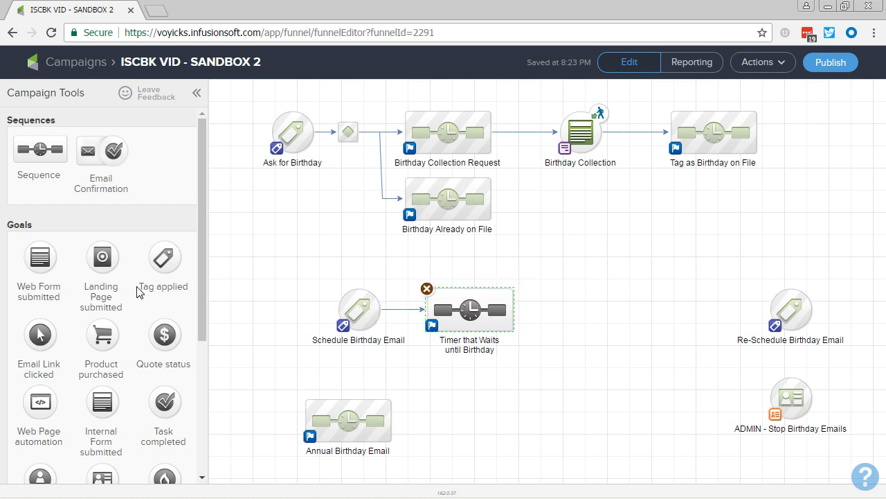
{"action": "left_click_drag", "start_coordinate": [39, 149], "coordinate": [592, 233]}
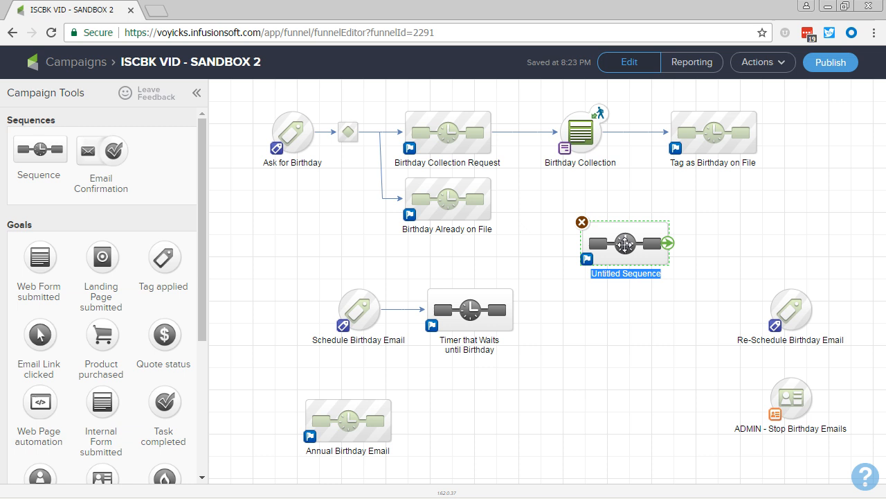
{"action": "type", "text": "Last Purchas"}
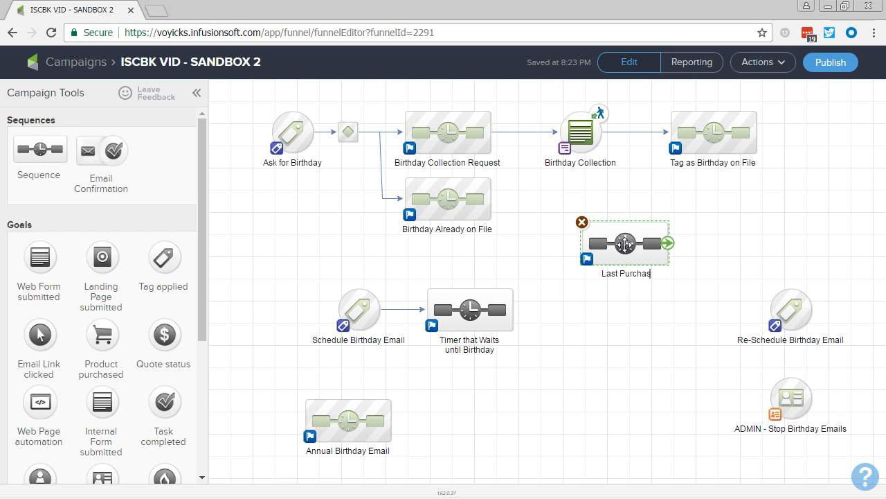
{"action": "type", "text": "e within 30 Days"}
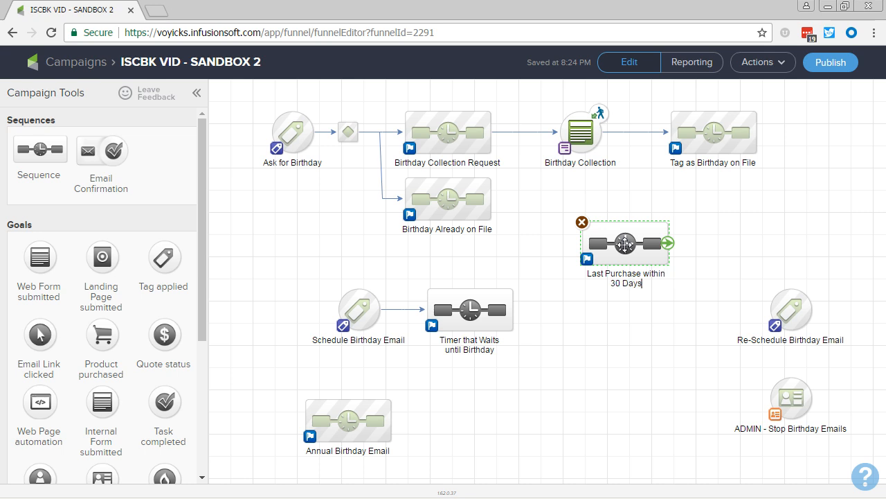
- Duplicate the "Last Purchase within 30 Days" sequence below the original and rename the copy "Last Purchase within 30-90 Days"
{"action": "left_click_drag", "start_coordinate": [626, 244], "coordinate": [629, 326]}
{"action": "double_click", "coordinate": [624, 371]}
{"action": "left_click", "coordinate": [616, 372]}
{"action": "key", "text": "BackSpace"}
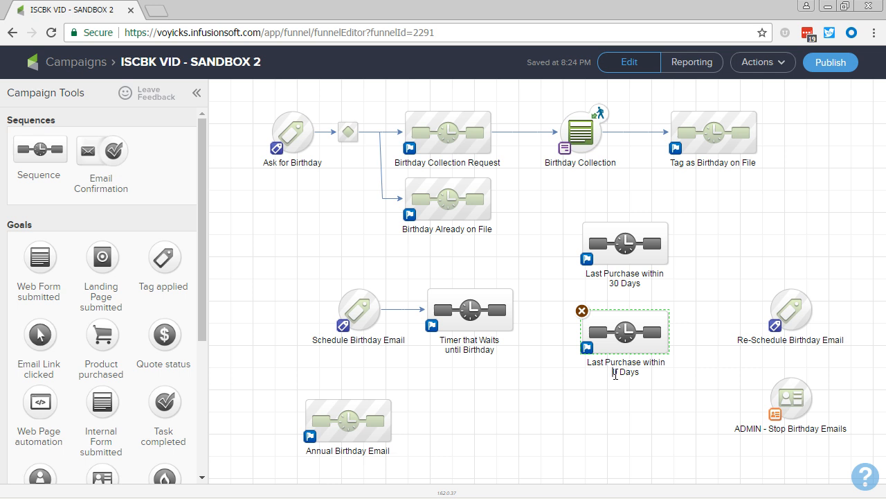
{"action": "type", "text": "30-90"}
- Duplicate the "Last Purchase within 30-90 Days" sequence below it and rename the copy "Last Purchase within 90+ Days"
{"action": "left_click_drag", "start_coordinate": [619, 342], "coordinate": [621, 450]}
{"action": "left_click", "coordinate": [620, 458]}
{"action": "left_click", "coordinate": [606, 460]}
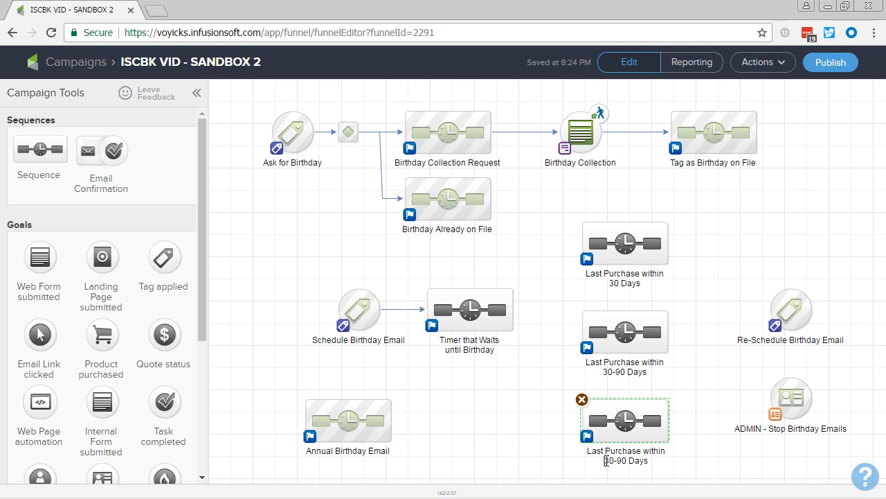
{"action": "key", "text": "BackSpace"}
{"action": "type", "text": "+"}
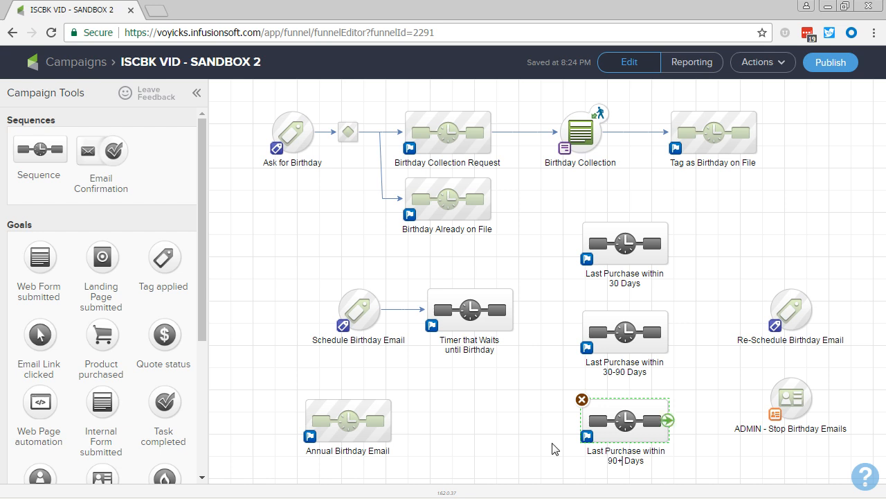
{"action": "left_click", "coordinate": [482, 446]}
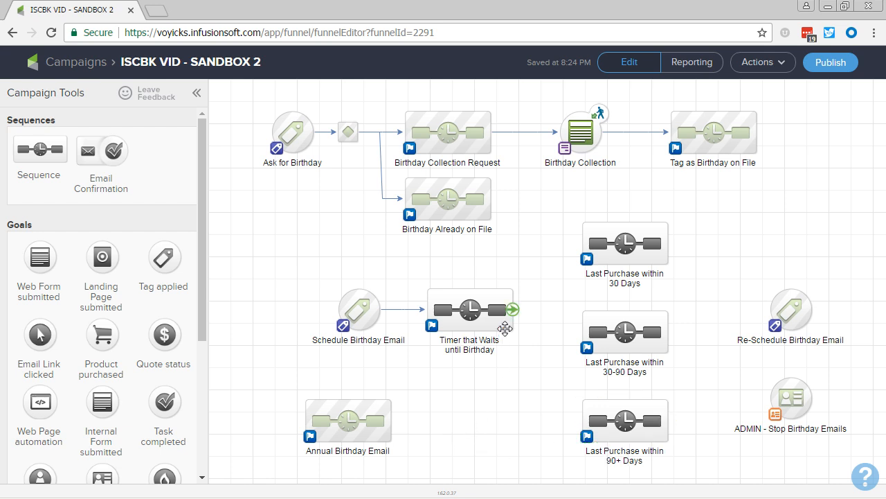
- Connect the birthday timer sequence to all three Last Purchase sequences, shifting those three slightly farther right to fit the decision diamond
{"action": "left_click", "coordinate": [459, 306]}
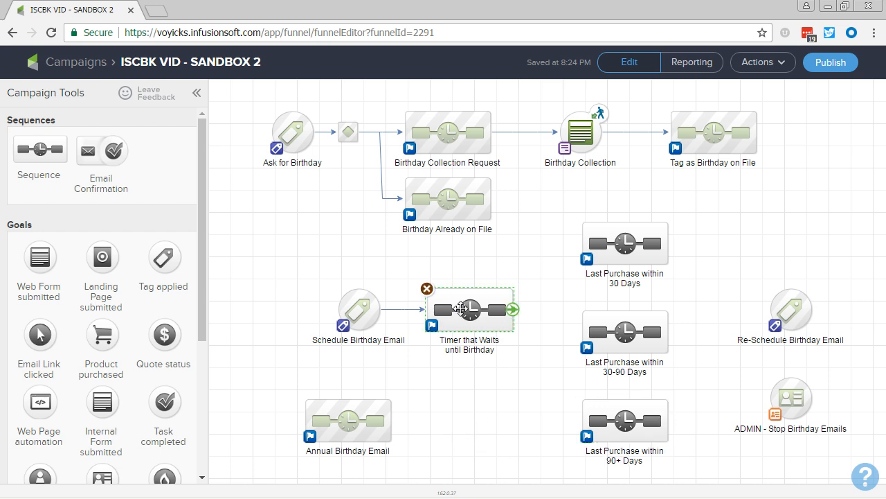
{"action": "left_click_drag", "start_coordinate": [513, 310], "coordinate": [609, 261]}
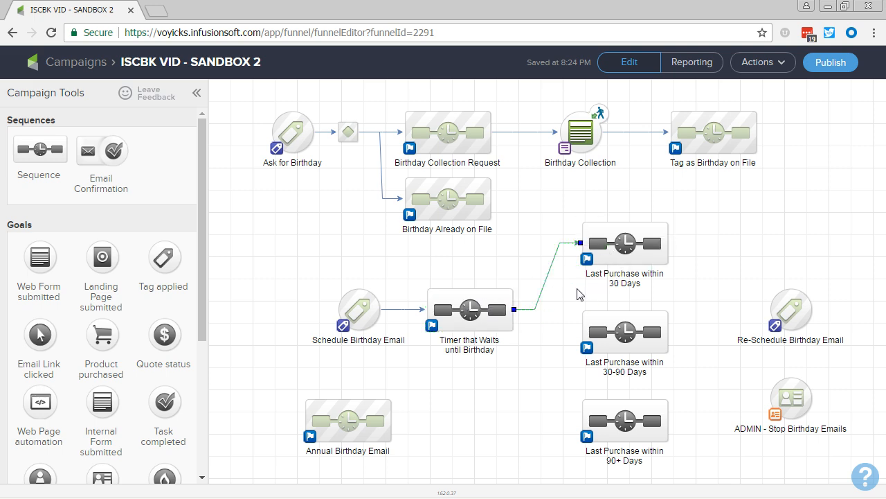
{"action": "left_click_drag", "start_coordinate": [514, 310], "coordinate": [603, 332]}
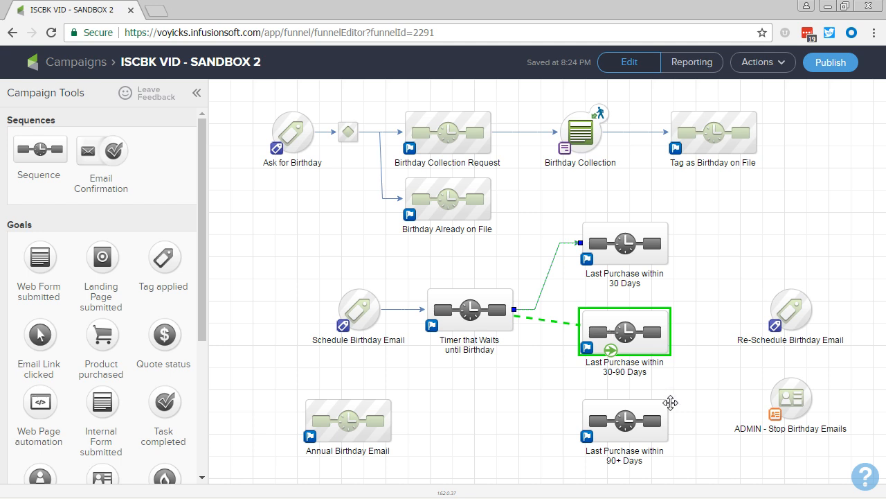
{"action": "left_click_drag", "start_coordinate": [695, 463], "coordinate": [540, 207]}
{"action": "left_click_drag", "start_coordinate": [659, 236], "coordinate": [682, 243]}
{"action": "left_click", "coordinate": [557, 347]}
{"action": "left_click_drag", "start_coordinate": [556, 315], "coordinate": [610, 419]}
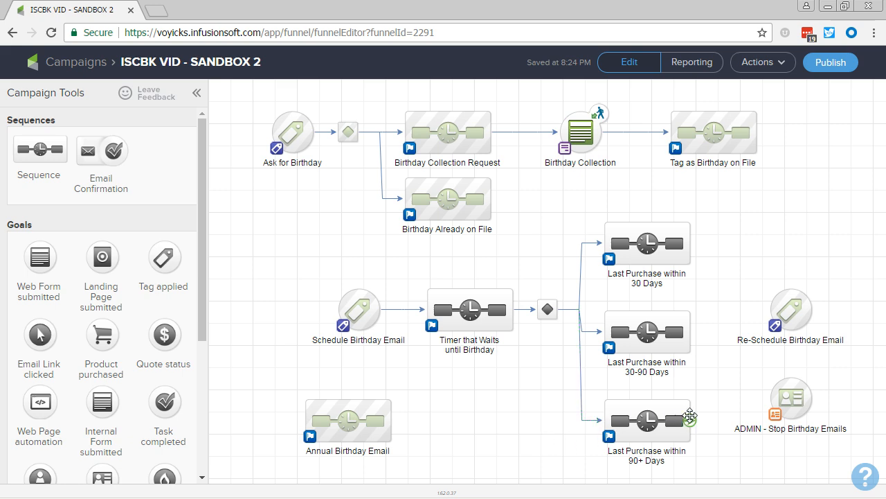
- Connect each of the three Last Purchase sequences to both the Re-Schedule Birthday Email and ADMIN - Stop Birthday Emails goals
{"action": "left_click_drag", "start_coordinate": [690, 420], "coordinate": [782, 313]}
{"action": "left_click_drag", "start_coordinate": [691, 331], "coordinate": [782, 311]}
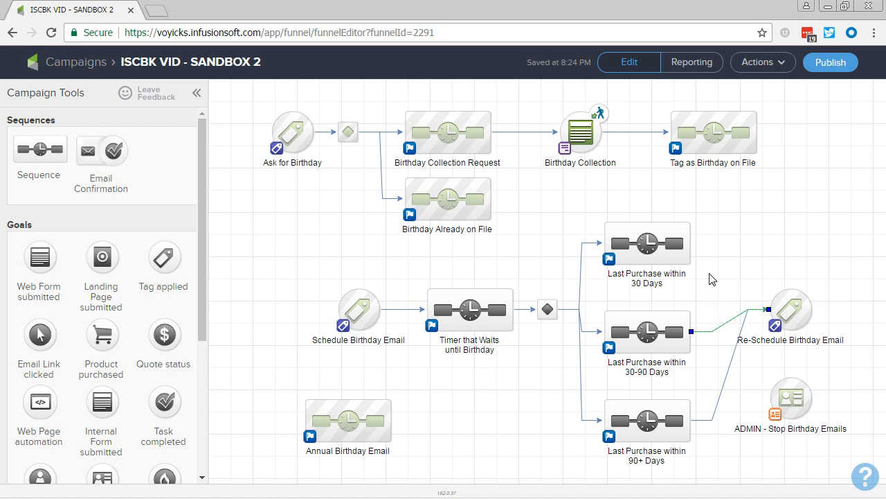
{"action": "left_click_drag", "start_coordinate": [690, 243], "coordinate": [783, 300]}
{"action": "left_click_drag", "start_coordinate": [691, 243], "coordinate": [775, 398]}
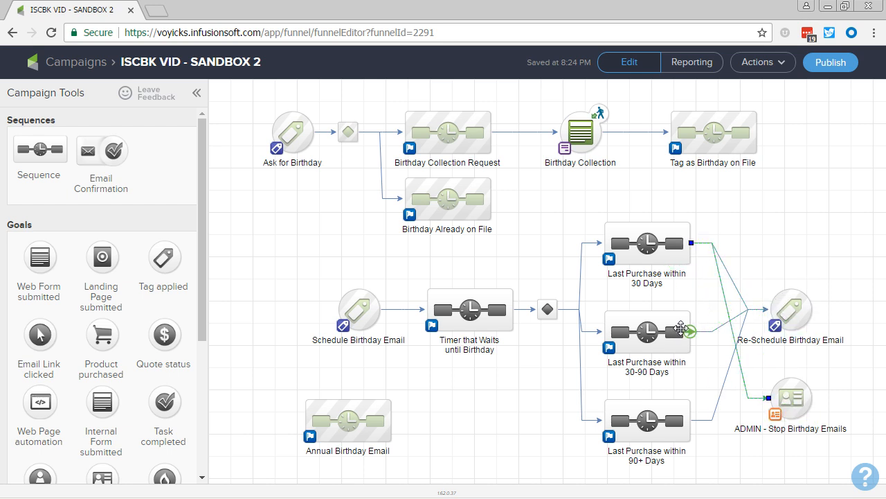
{"action": "left_click_drag", "start_coordinate": [691, 332], "coordinate": [779, 399]}
{"action": "left_click_drag", "start_coordinate": [677, 425], "coordinate": [786, 400]}
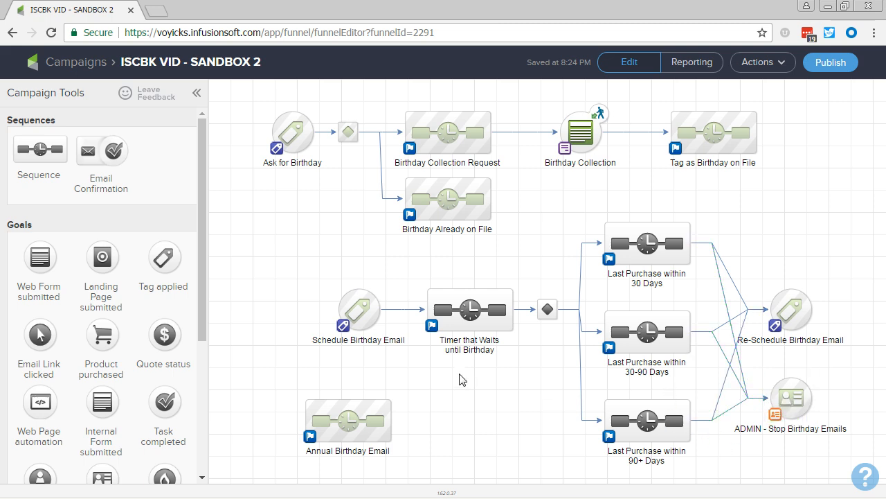
{"action": "mouse_move", "coordinate": [642, 242]}
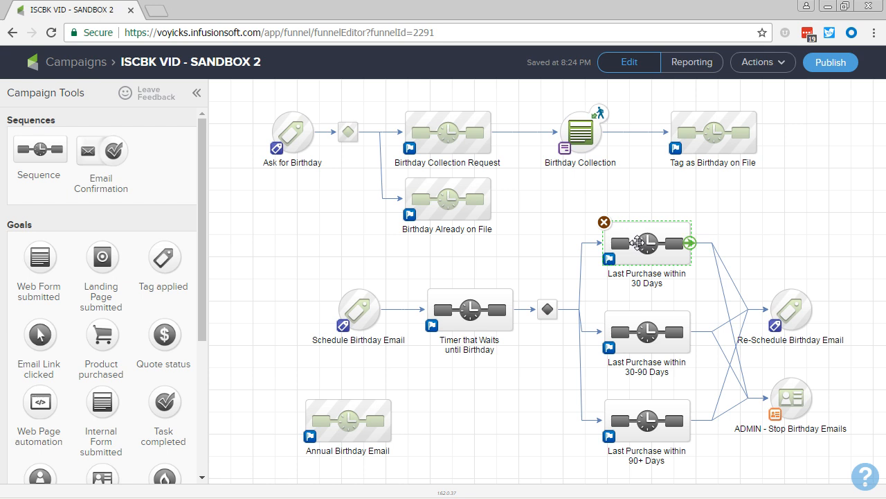
{"action": "mouse_move", "coordinate": [648, 333]}
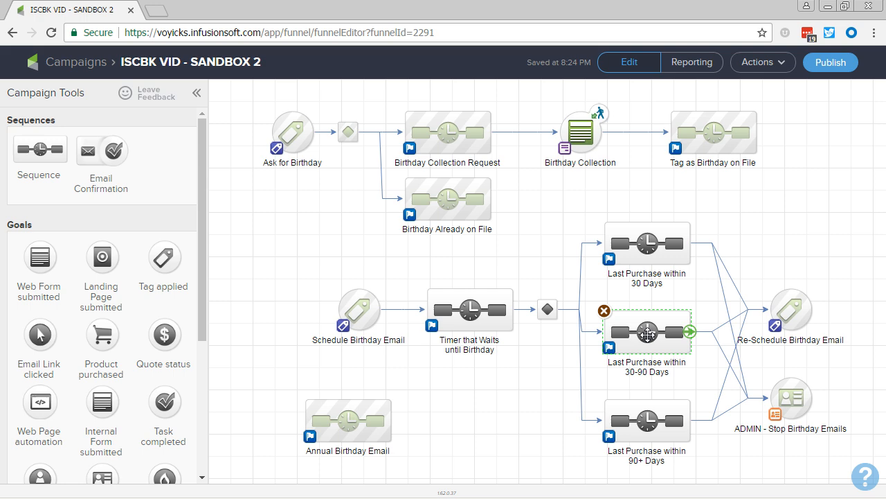
{"action": "mouse_move", "coordinate": [670, 421]}
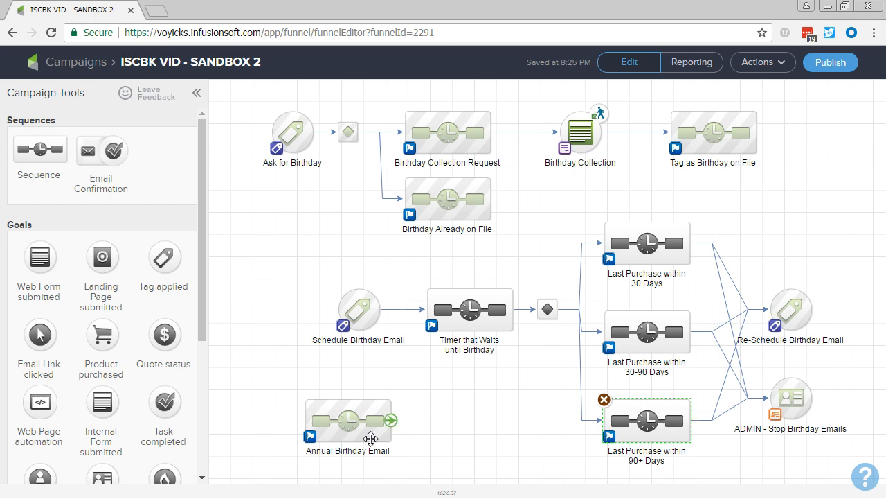
{"action": "left_click", "coordinate": [487, 392]}
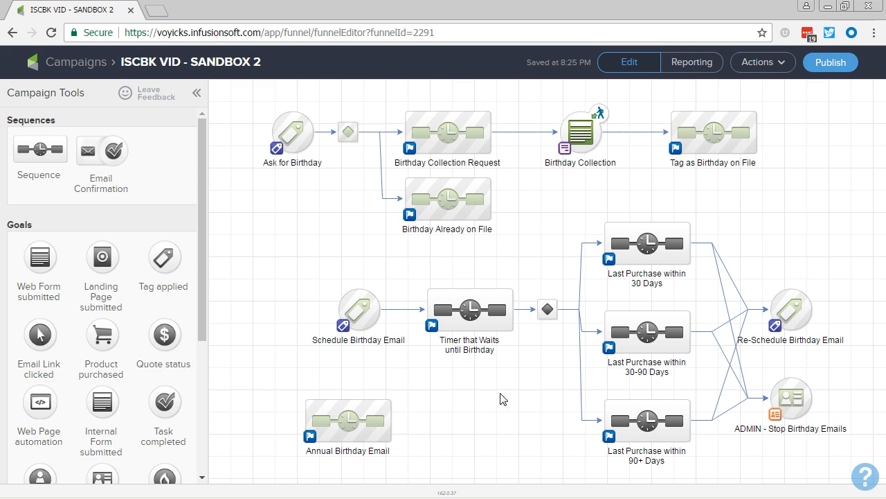
{"action": "left_click", "coordinate": [350, 315]}
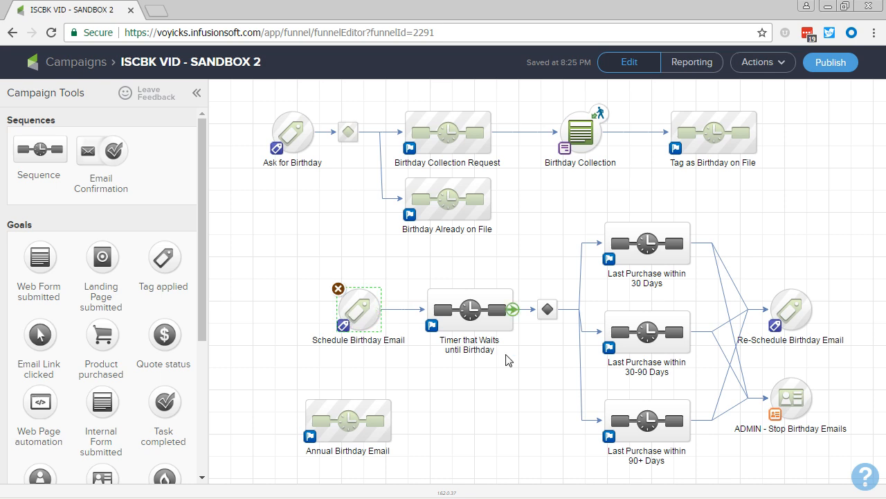
- Add a sequence named "Remove Functional Tag" to the right of ADMIN - Stop Birthday Emails and connect that goal to it
{"action": "left_click_drag", "start_coordinate": [702, 448], "coordinate": [539, 439]}
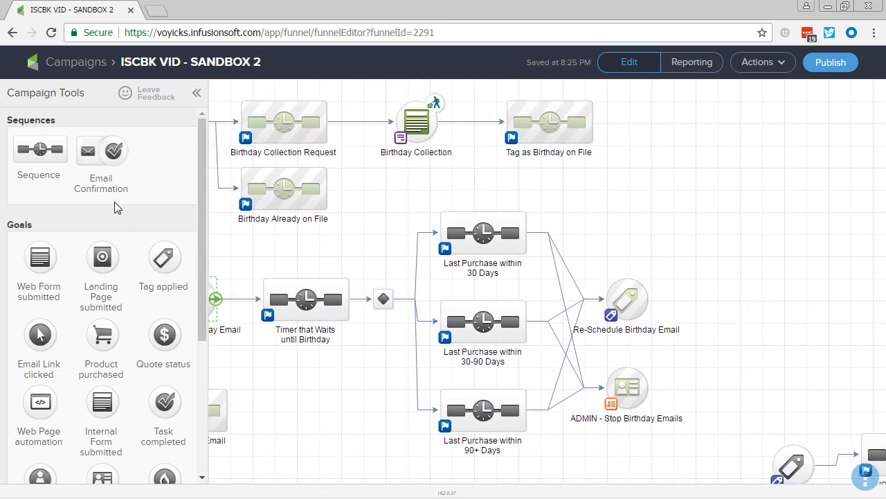
{"action": "left_click_drag", "start_coordinate": [43, 147], "coordinate": [718, 404]}
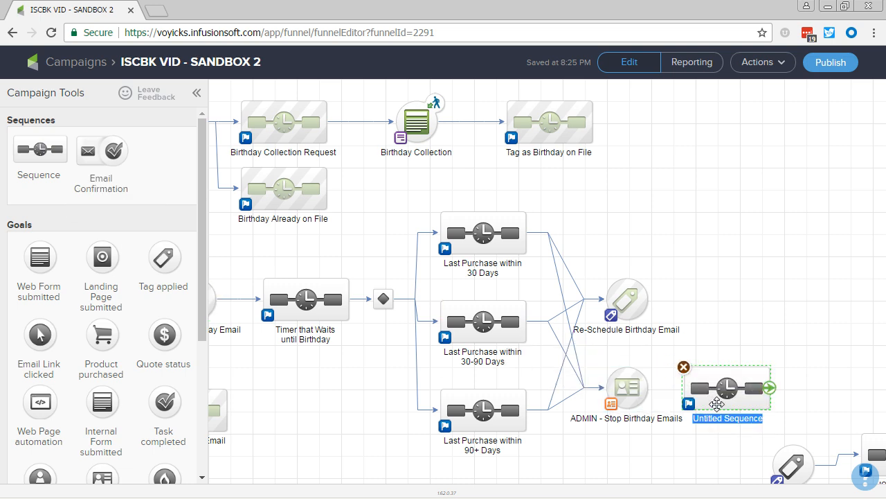
{"action": "type", "text": "Remove Functional Tag"}
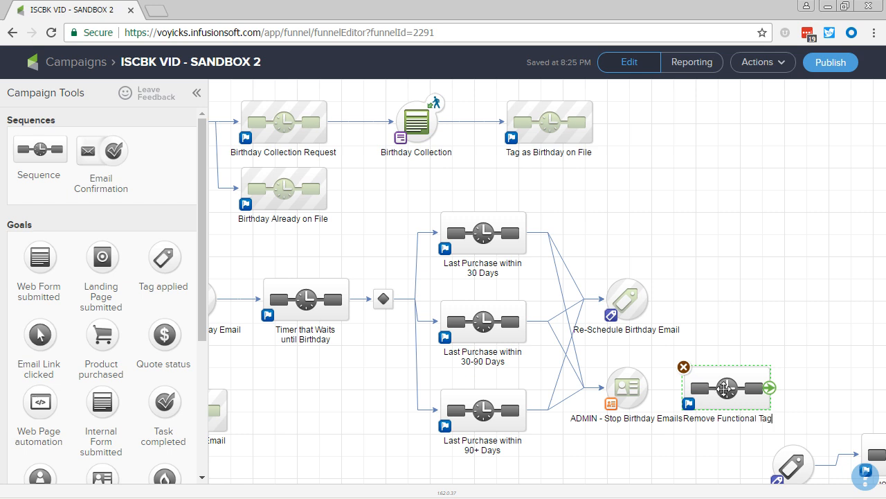
{"action": "left_click_drag", "start_coordinate": [717, 404], "coordinate": [762, 405]}
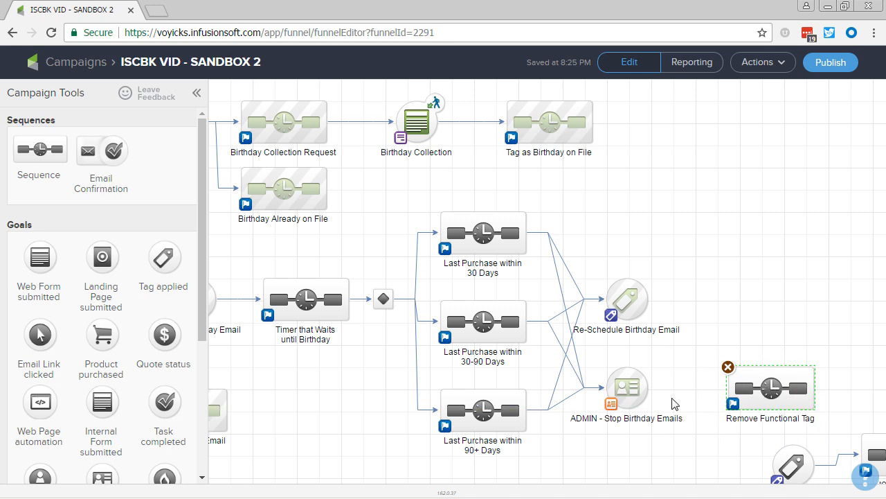
{"action": "left_click_drag", "start_coordinate": [649, 387], "coordinate": [734, 381]}
{"action": "left_click", "coordinate": [698, 363]}
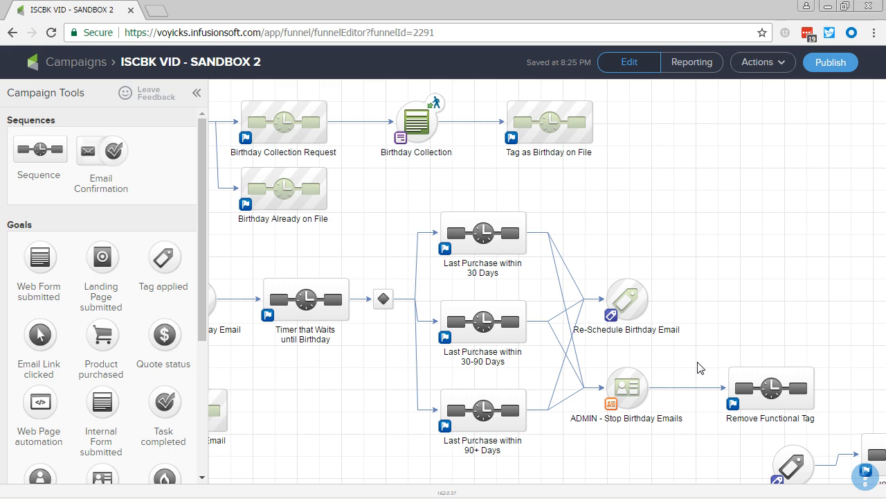
{"action": "left_click_drag", "start_coordinate": [353, 405], "coordinate": [514, 394]}
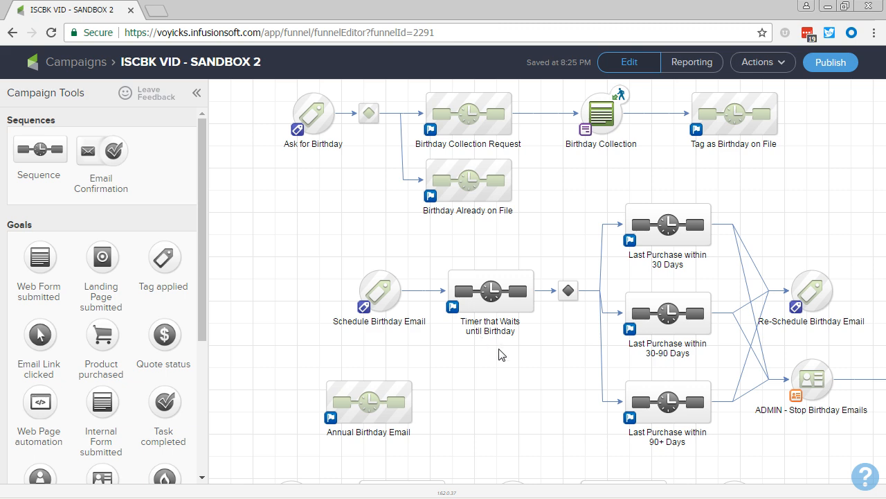
{"action": "left_click_drag", "start_coordinate": [500, 352], "coordinate": [375, 360]}
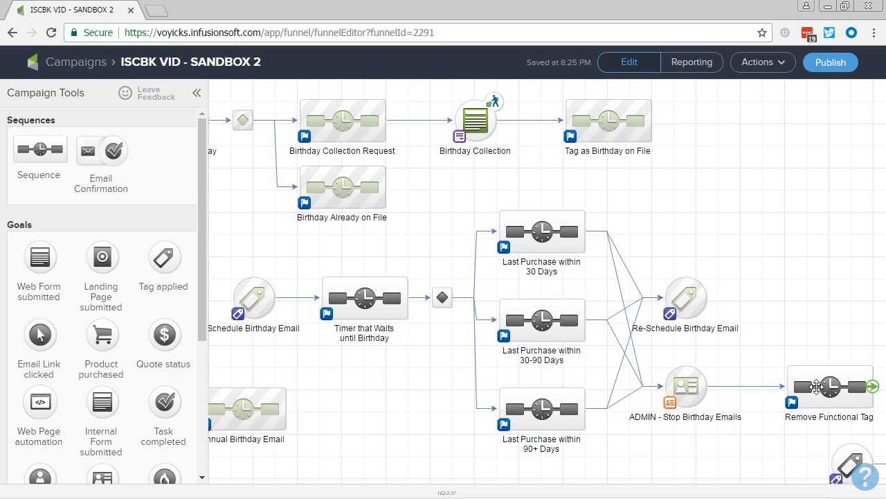
{"action": "left_click", "coordinate": [872, 386]}
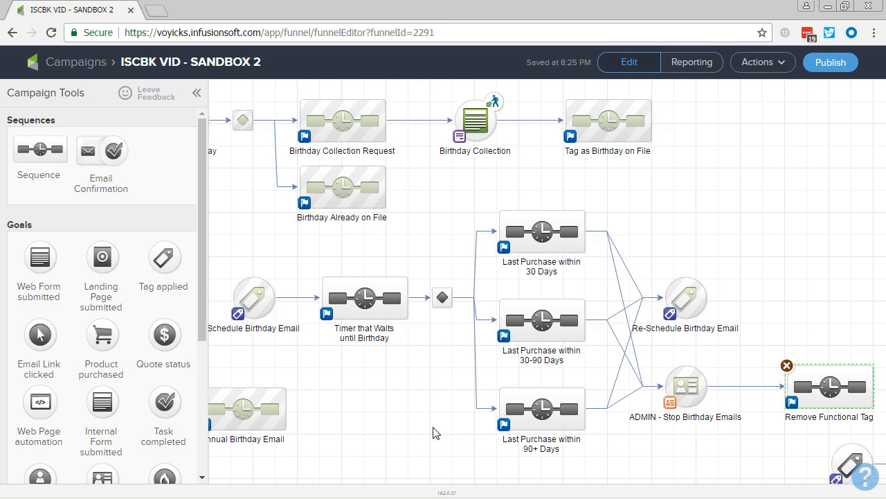
{"action": "left_click_drag", "start_coordinate": [362, 390], "coordinate": [434, 390]}
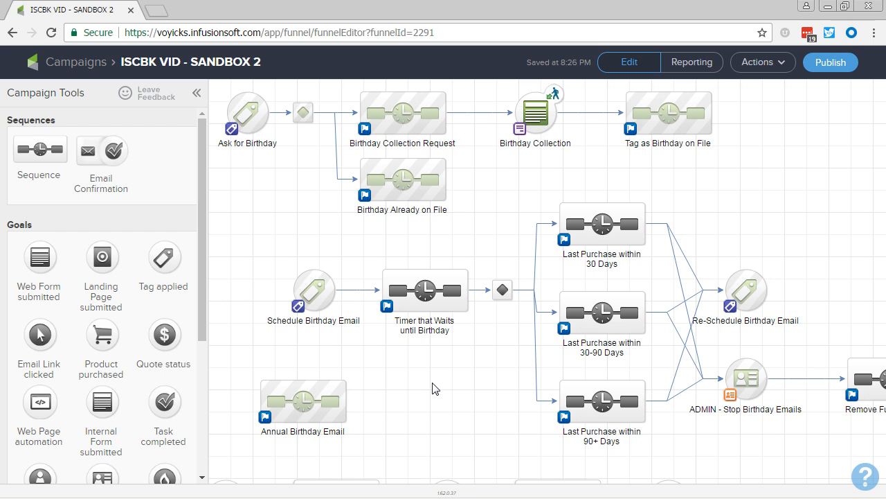
- Switch to the slide show presentation and display the "Next Video" slide
{"action": "key", "text": "alt+Tab"}
{"action": "key", "text": "alt+Tab"}
{"action": "key", "text": "alt+Tab"}
{"action": "left_click", "coordinate": [432, 382]}
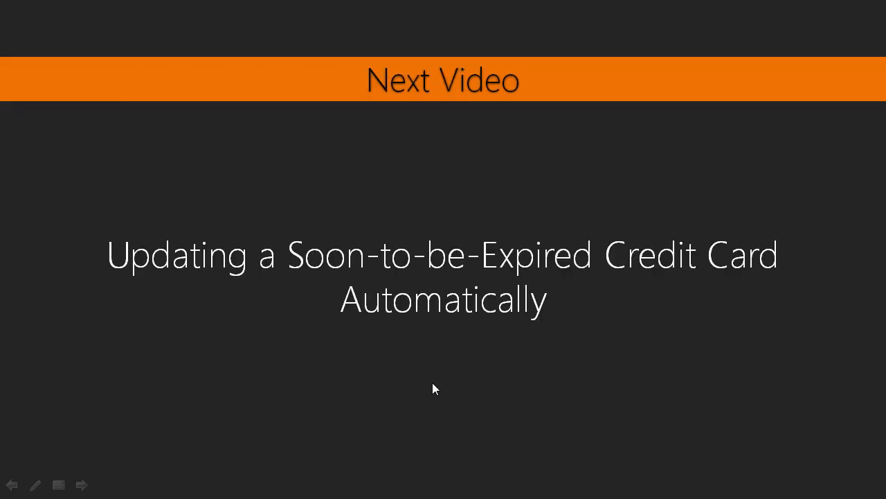